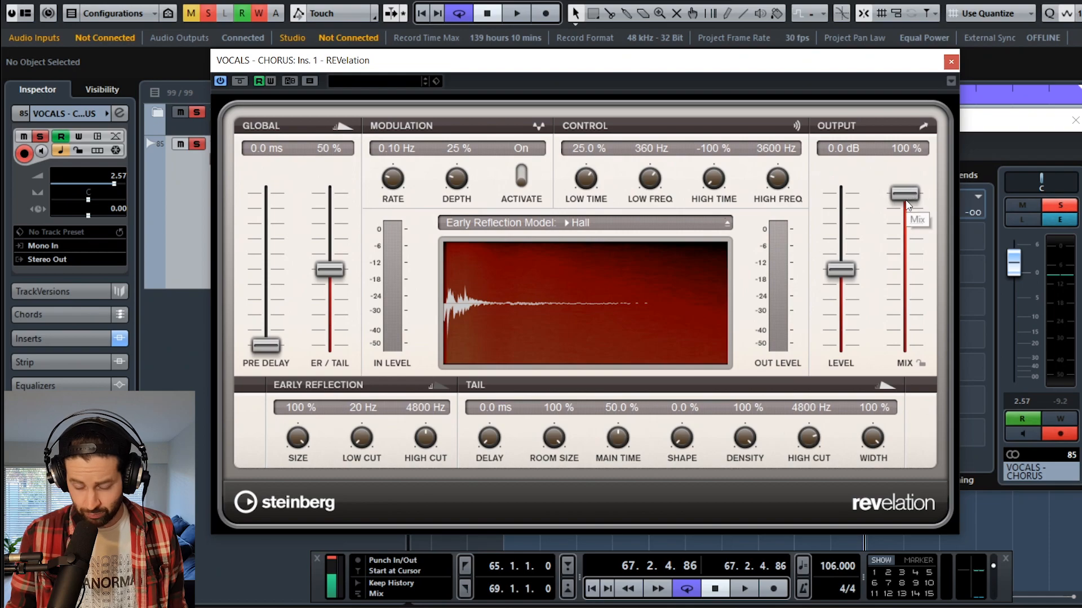
Step: Remove the REVelation insert from the VOCALS - CHORUS channel and close its channel settings
mouse_move(905, 191)
left_mouse_down()
mouse_move(911, 330)
mouse_move(905, 193)
left_mouse_up()
left_click(951, 64)
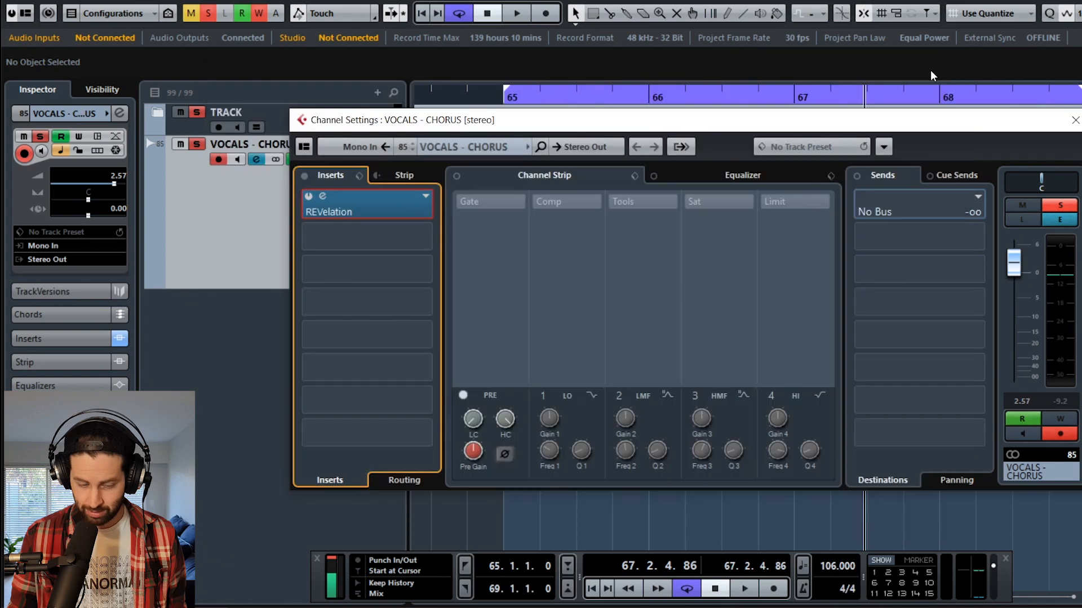
left_click(406, 217)
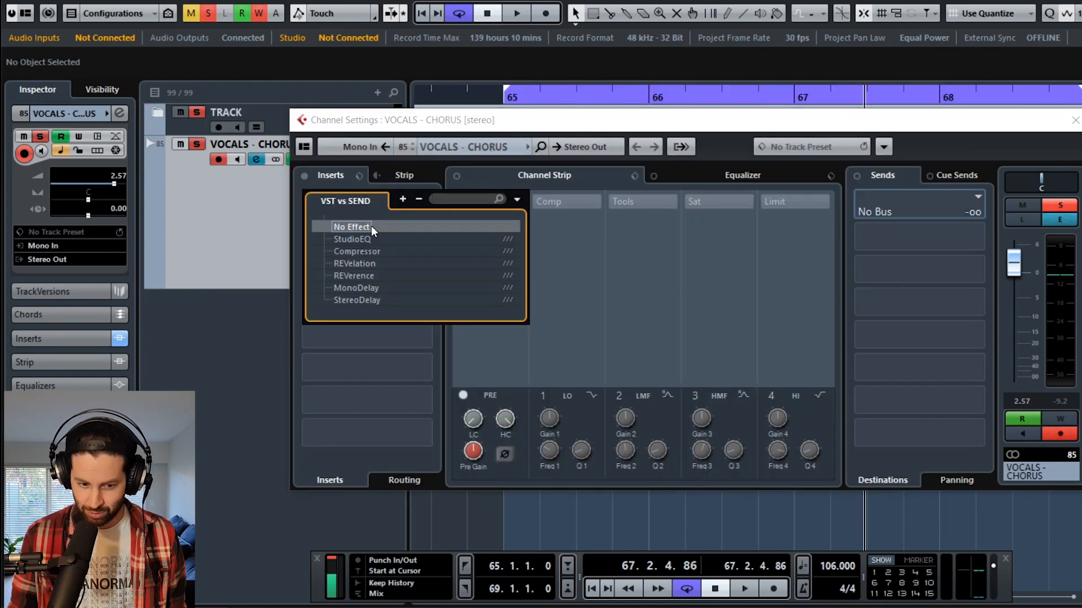
left_click(371, 225)
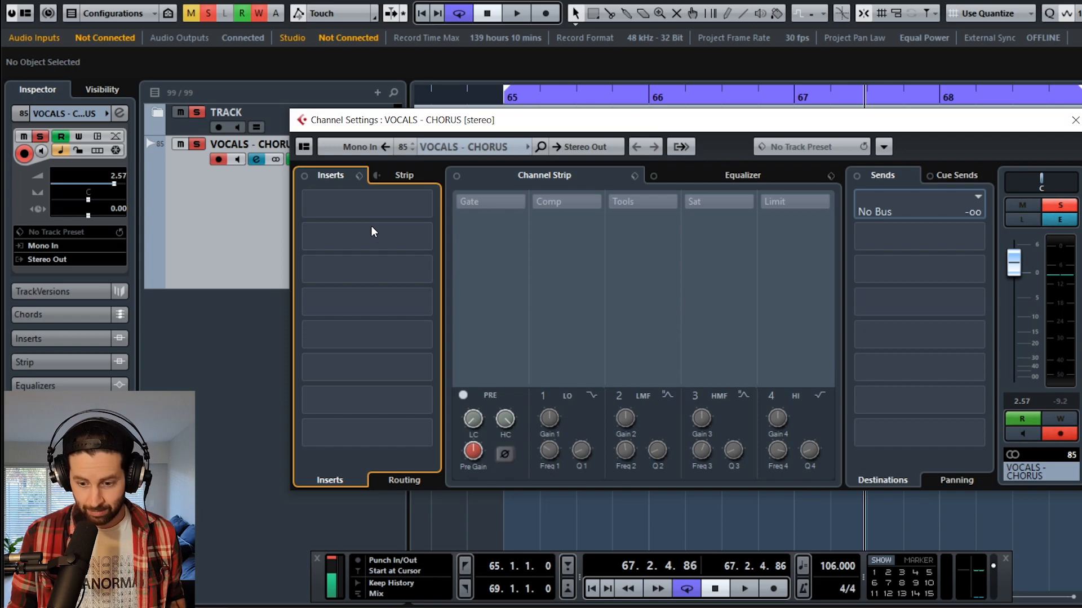
left_click(1075, 120)
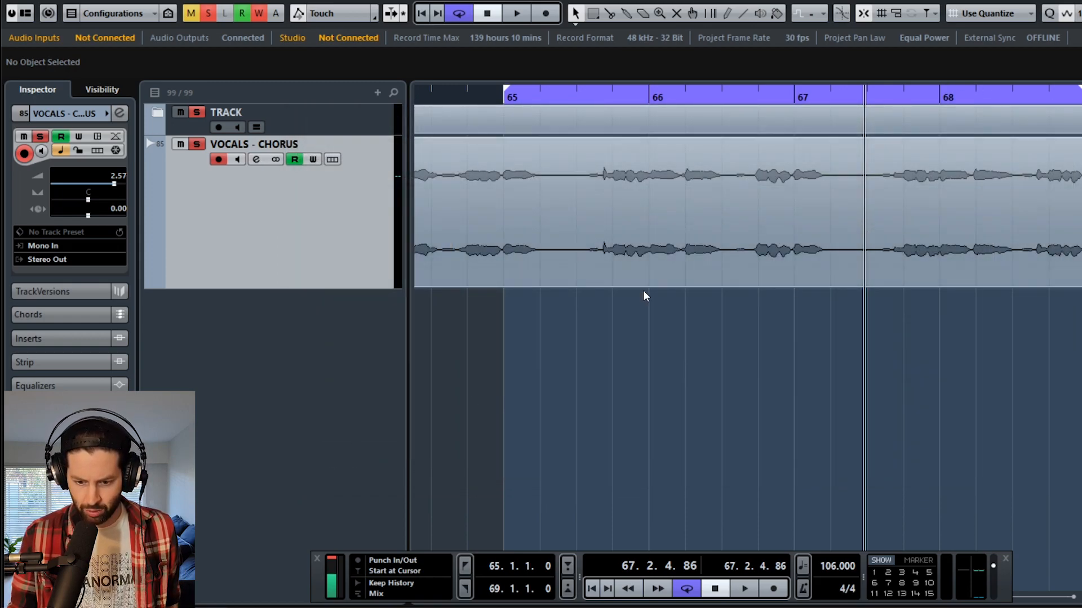
Step: Add a stereo FX channel track named "delay" with the MonoDelay effect, routed to Stereo Out
right_click(268, 320)
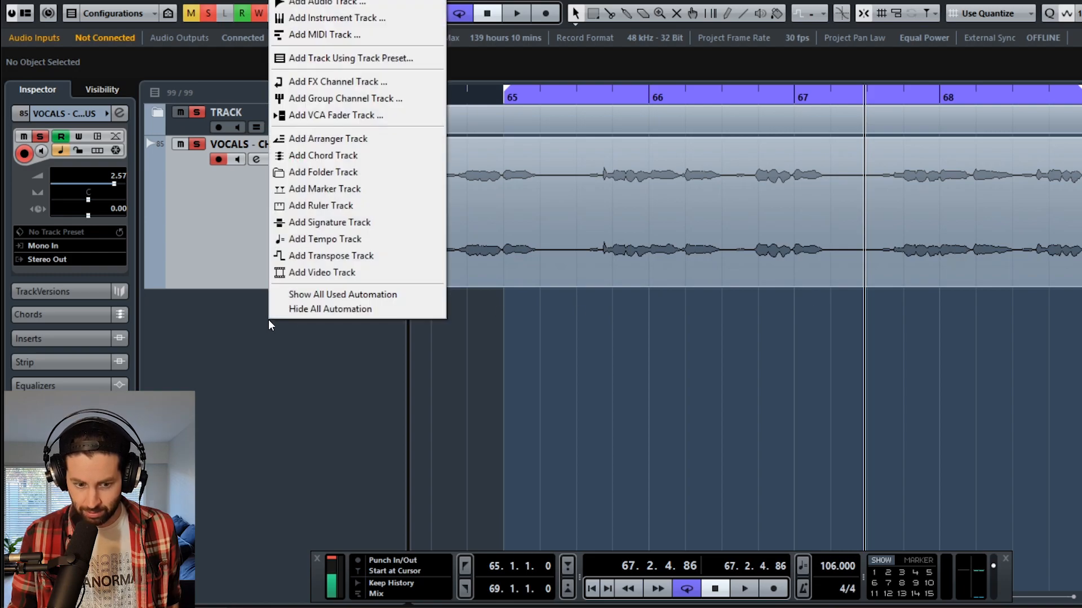
left_click(367, 85)
left_click(610, 417)
type("delay")
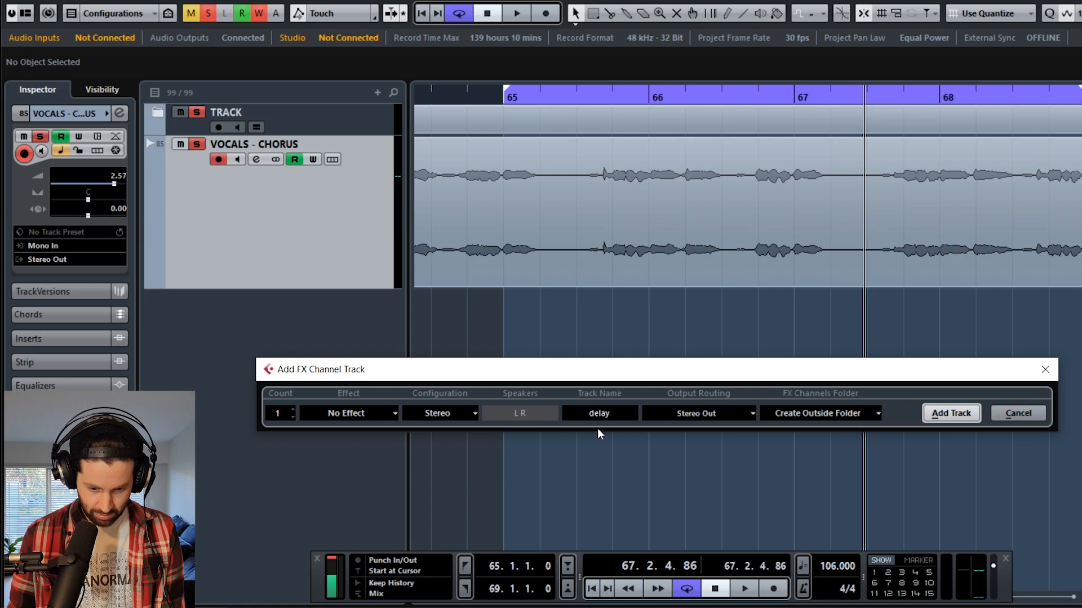
left_click(388, 414)
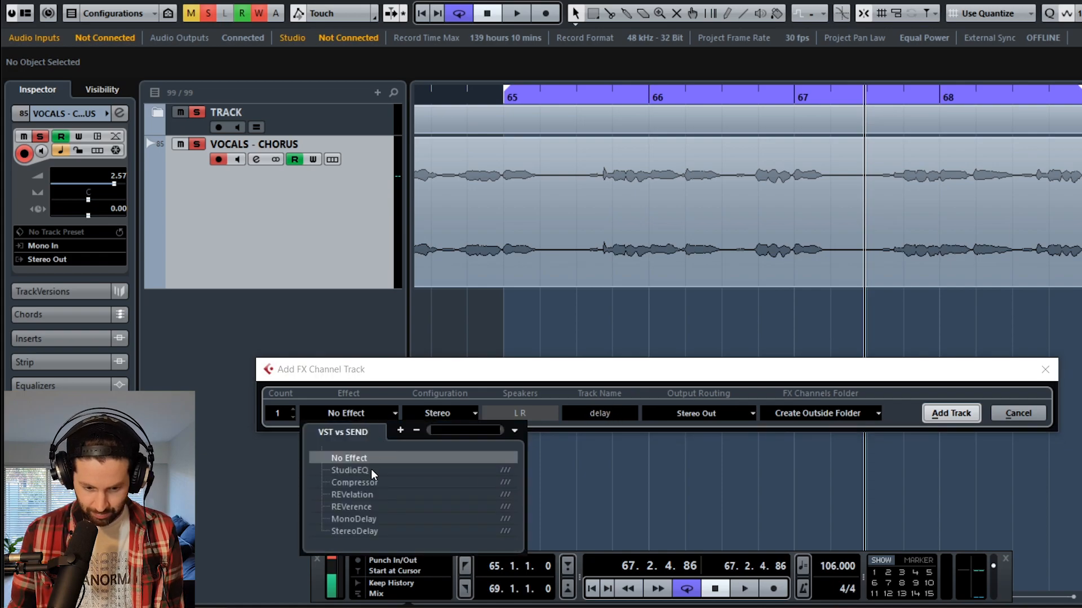
left_click(367, 518)
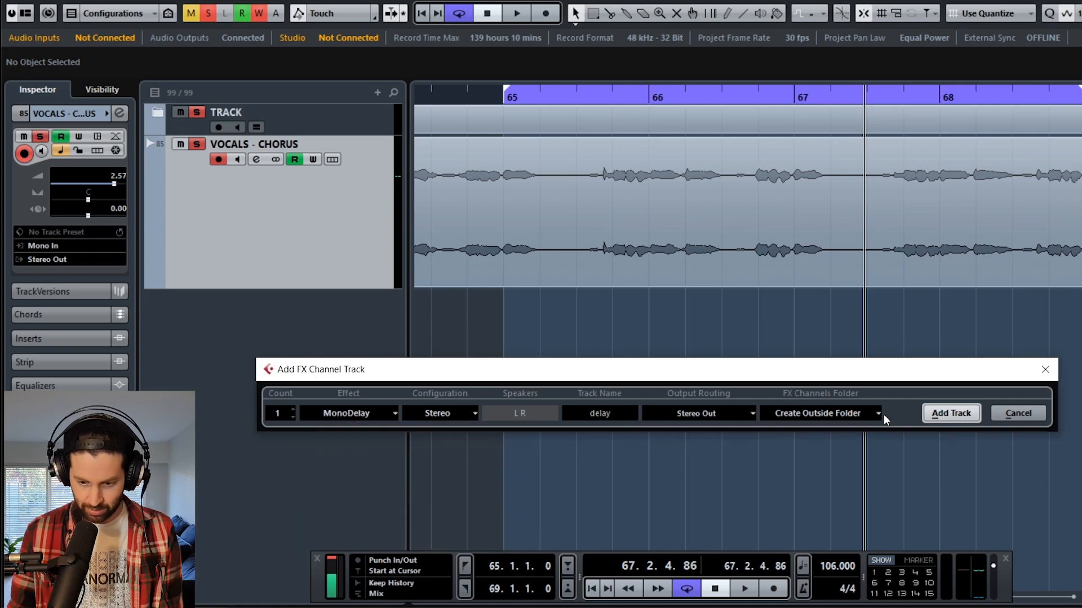
left_click(949, 411)
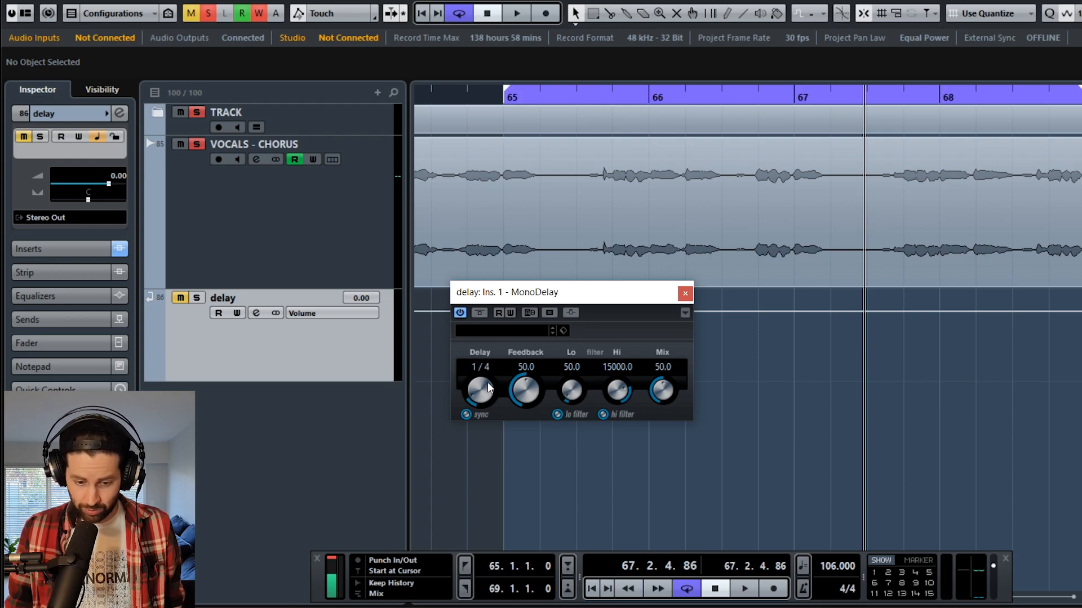
Step: Set the MonoDelay feedback to 30.5 and its mix to 100, then close the plug-in window
left_click_drag(522, 386, 528, 406)
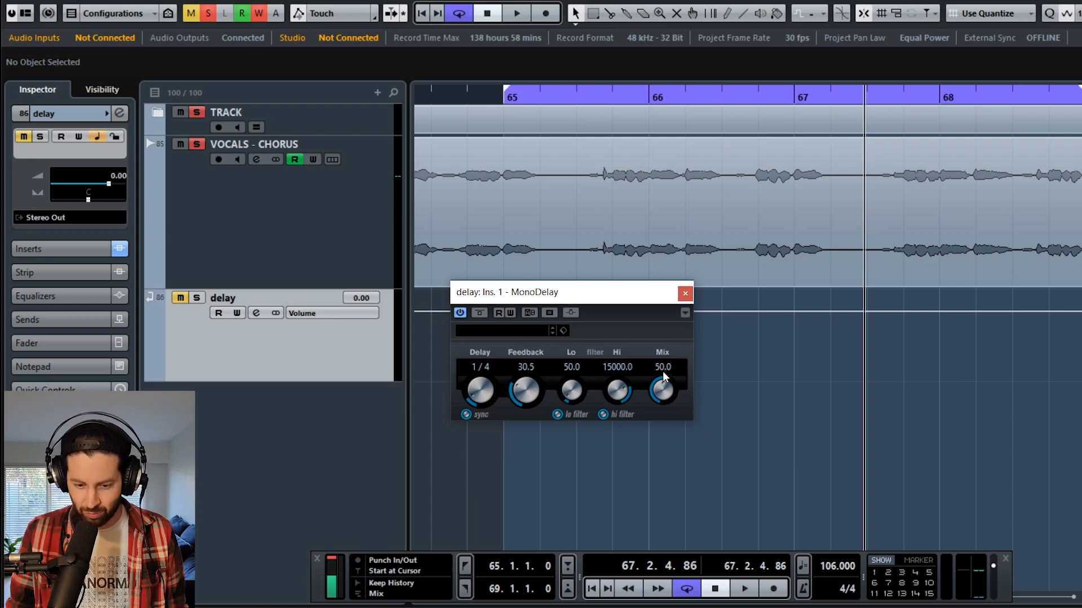
left_click_drag(662, 392, 684, 309)
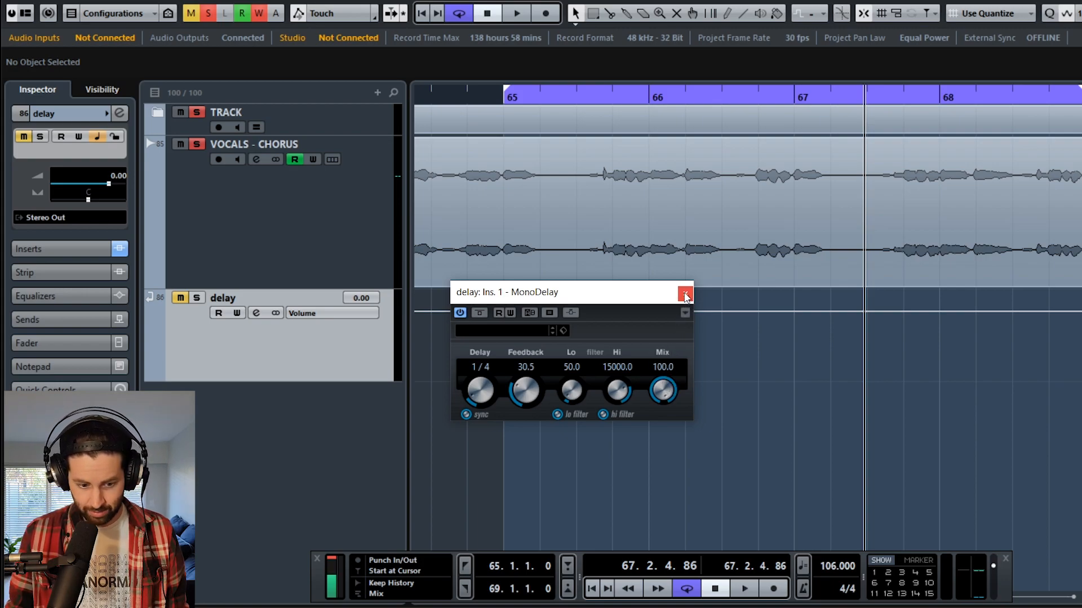
left_click(685, 294)
Step: Assign the first send of the VOCALS - CHORUS channel to the delay track and activate it
key("KP_1")
left_click(221, 180)
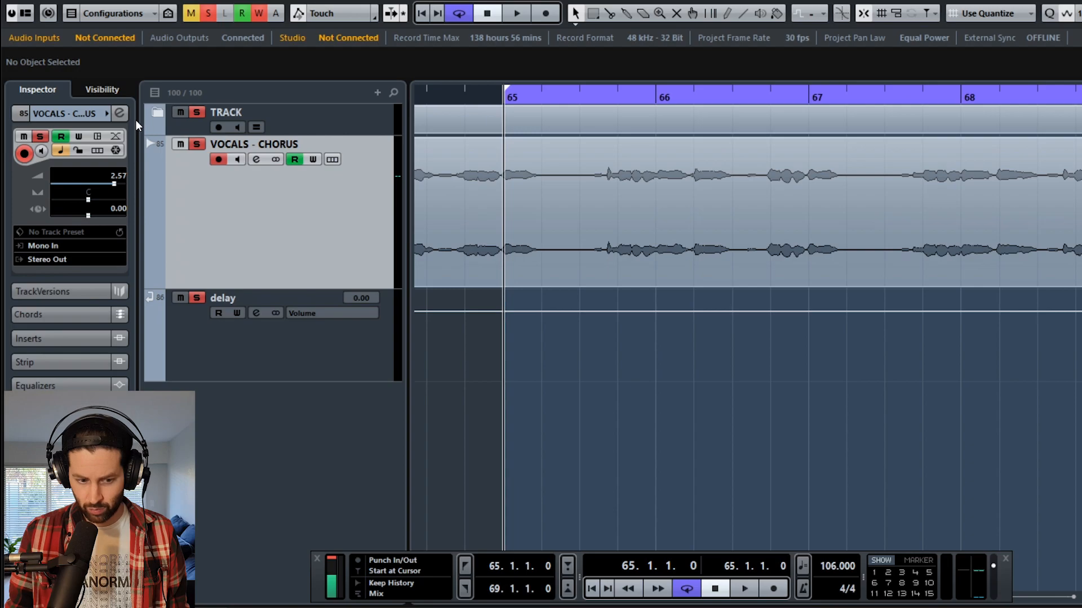
left_click(119, 113)
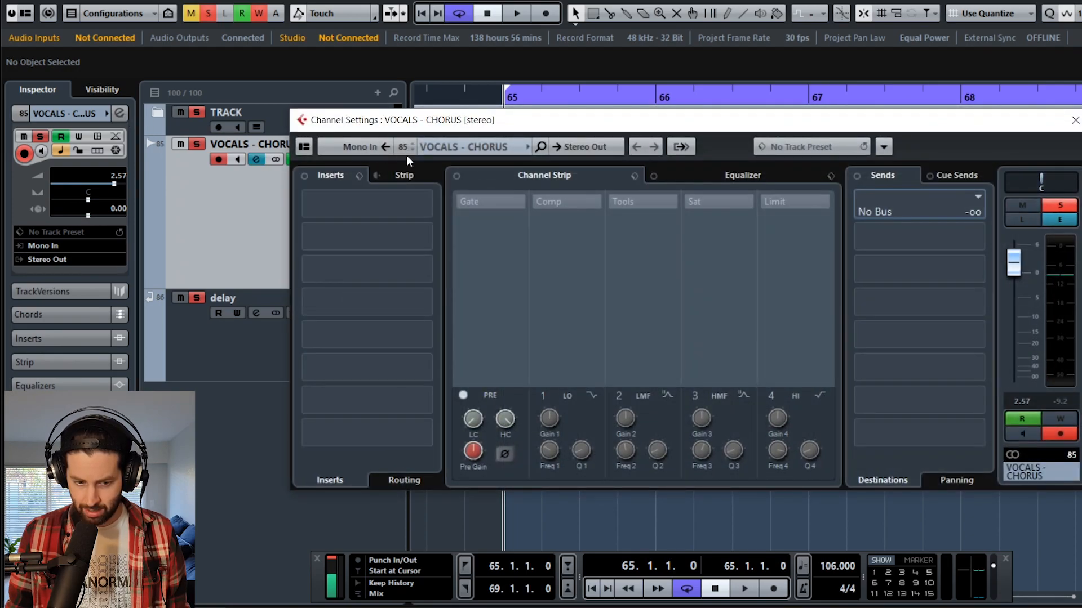
left_click(361, 201)
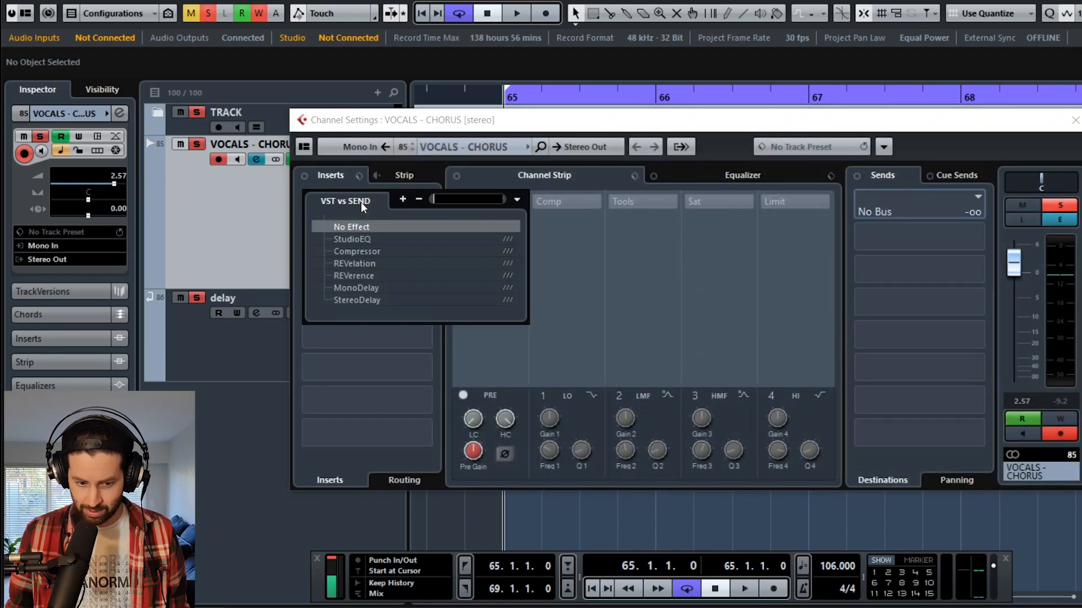
left_click(442, 127)
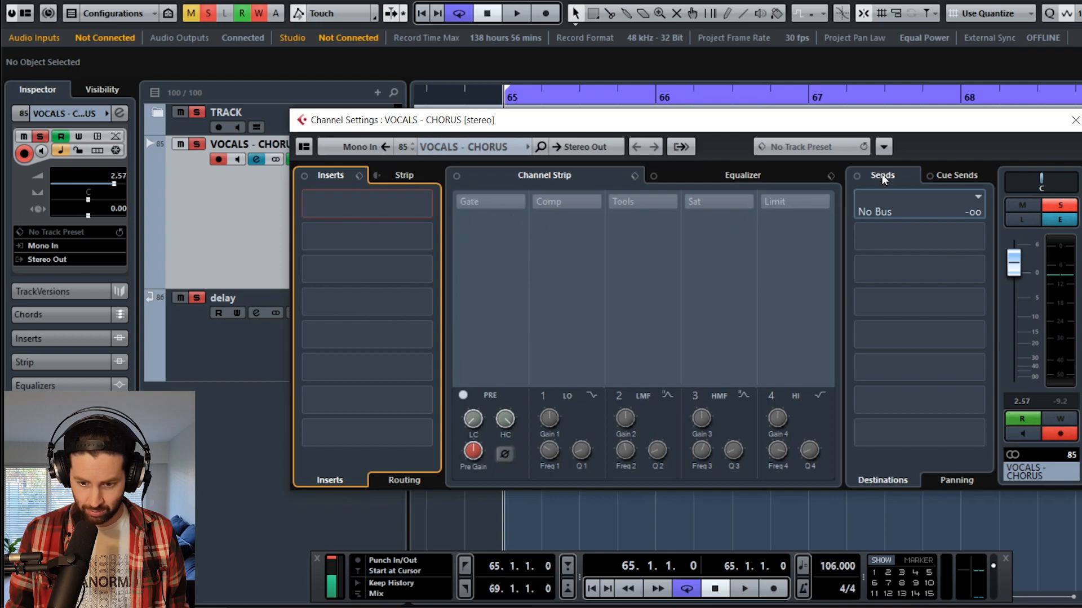
left_click(979, 197)
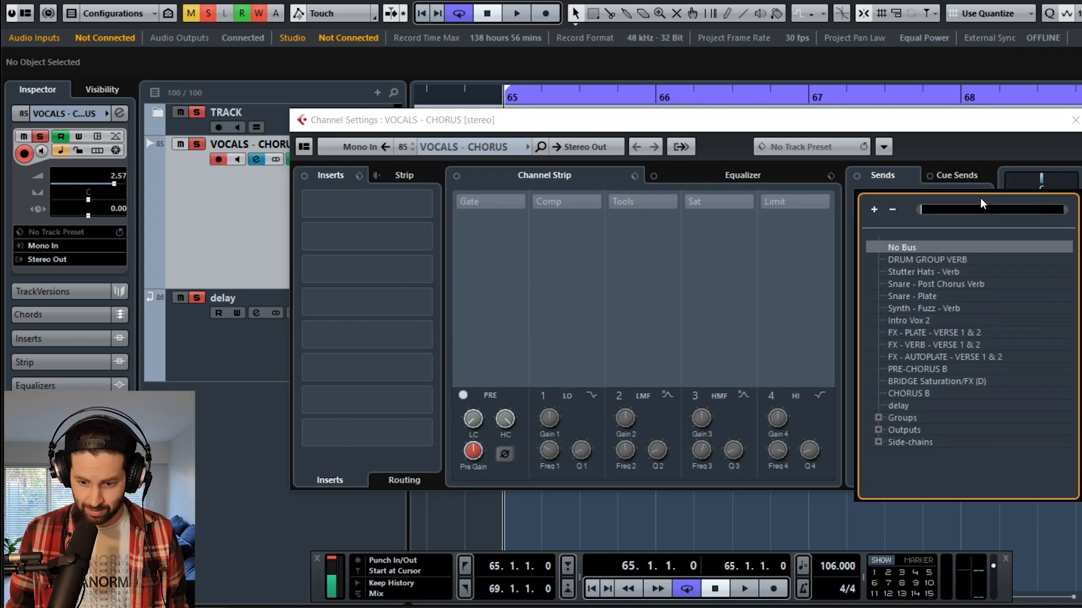
left_click(918, 406)
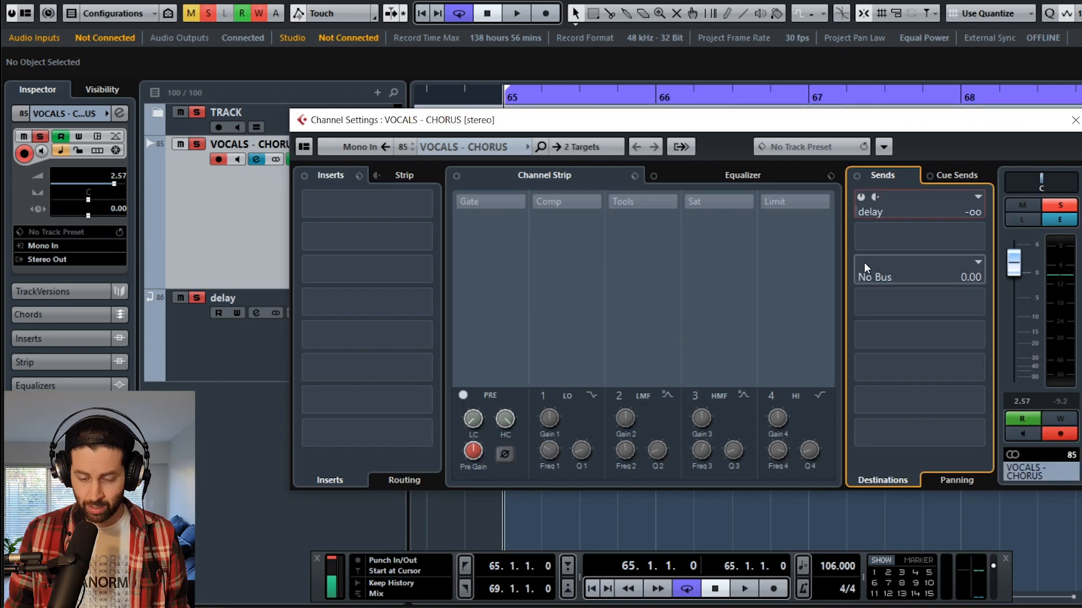
left_click(860, 198)
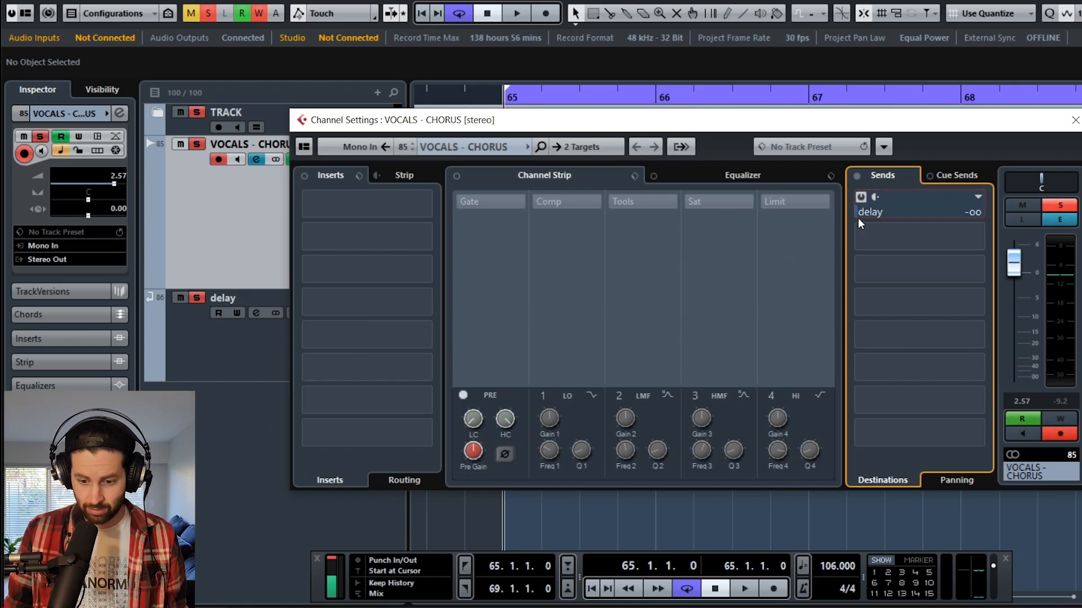
Step: Set the delay send level to 0.00 and close the channel settings
left_click_drag(861, 214, 945, 209)
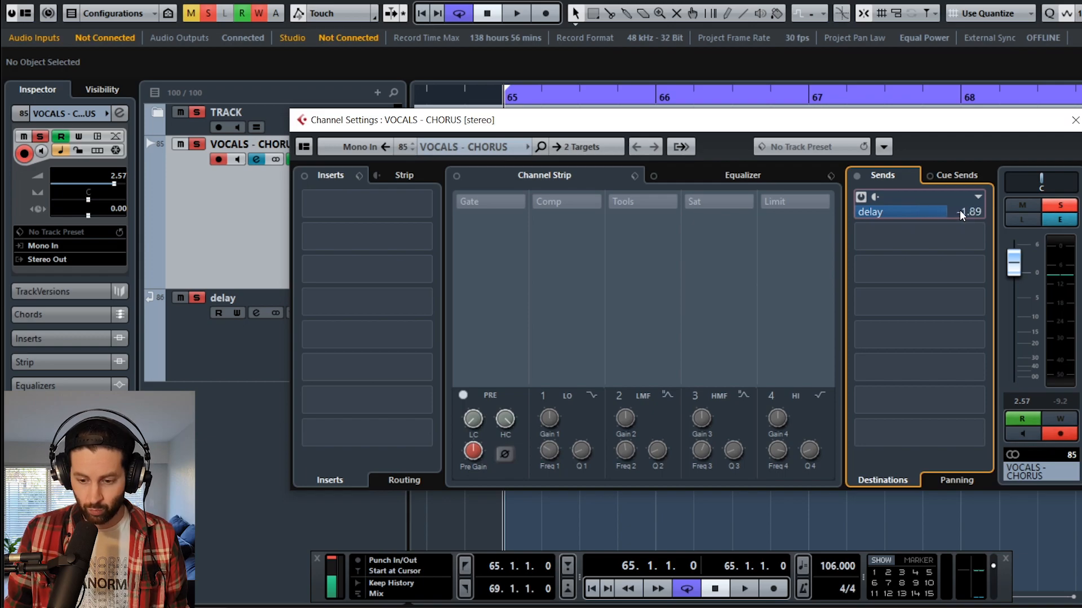
left_click_drag(966, 211, 967, 211)
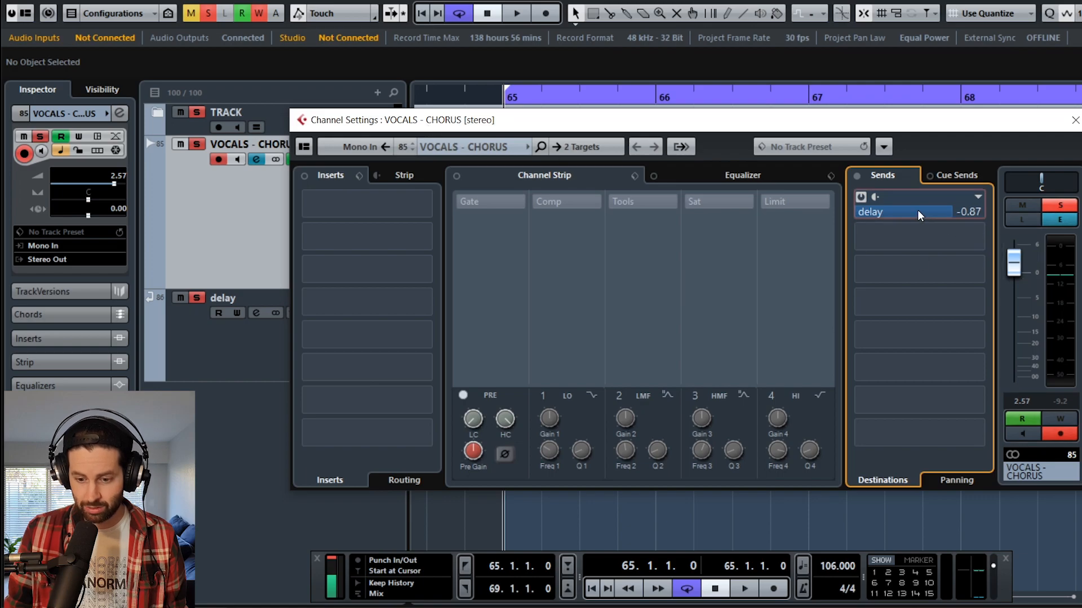
double_click(950, 213)
type("0")
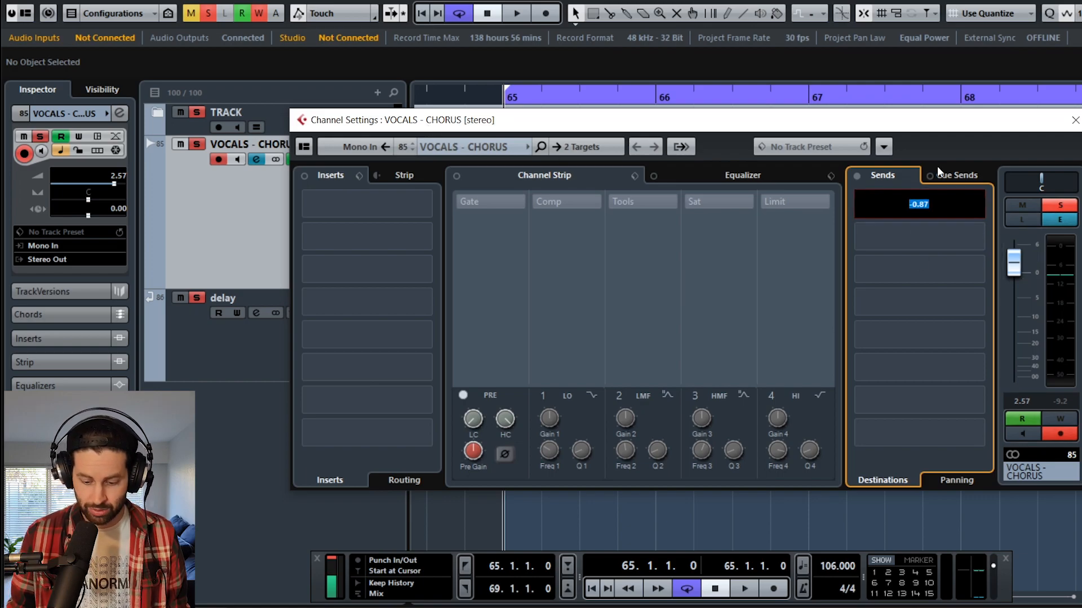
key("Return")
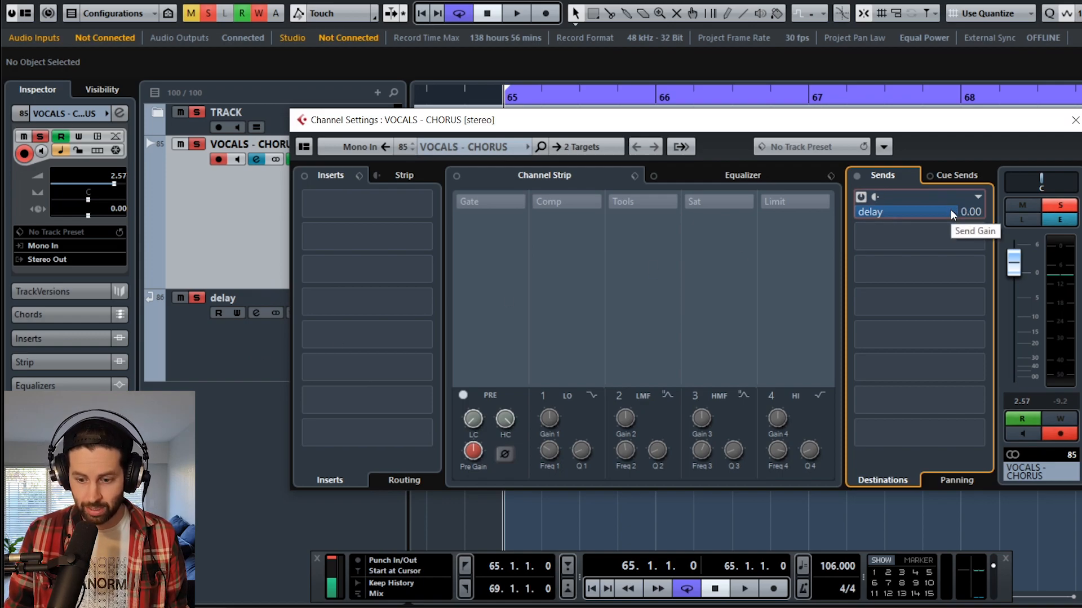
left_click(1075, 120)
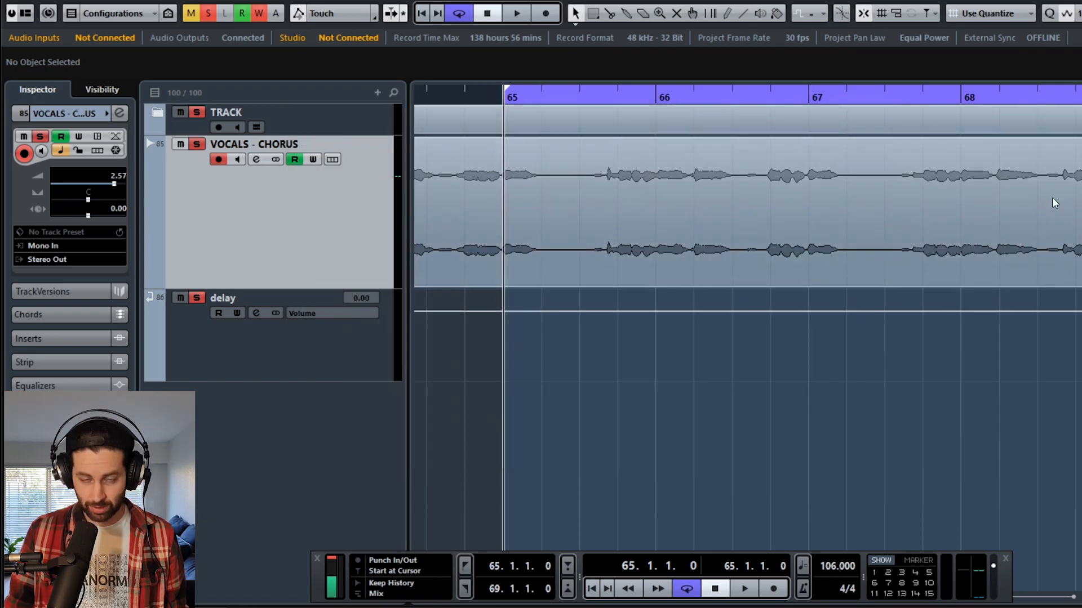
Step: Play the vocals through the delay send from bar 65, then return the cursor to bar 65
key("space")
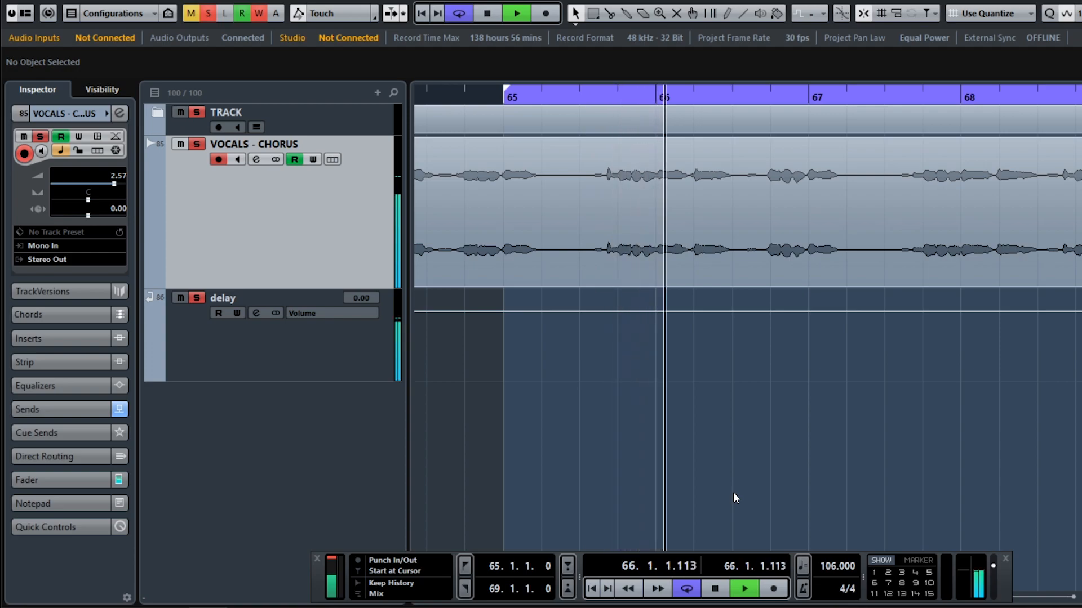
key("space")
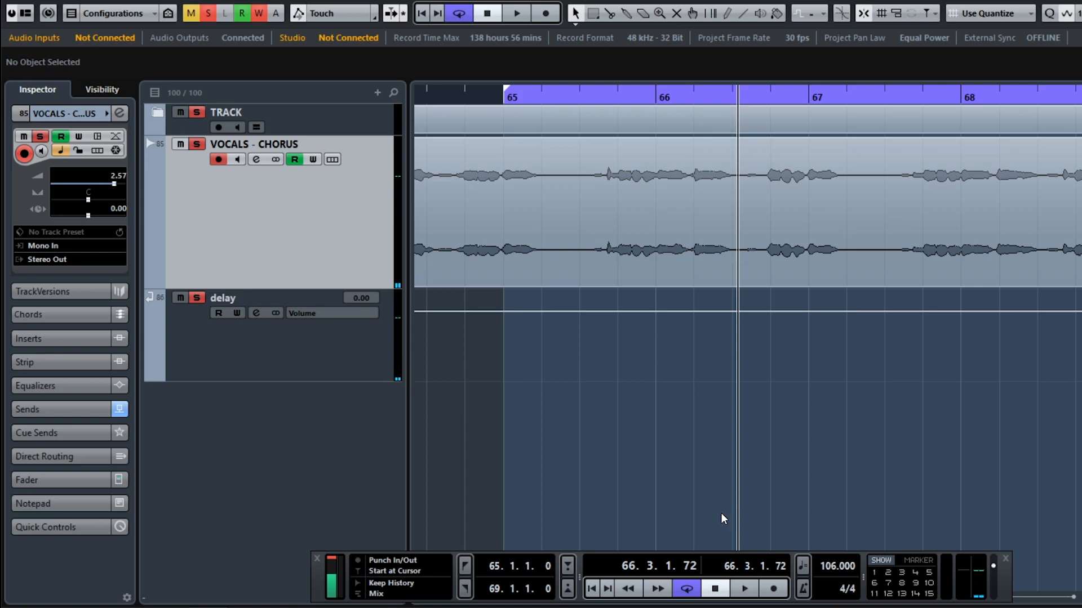
left_click(503, 98)
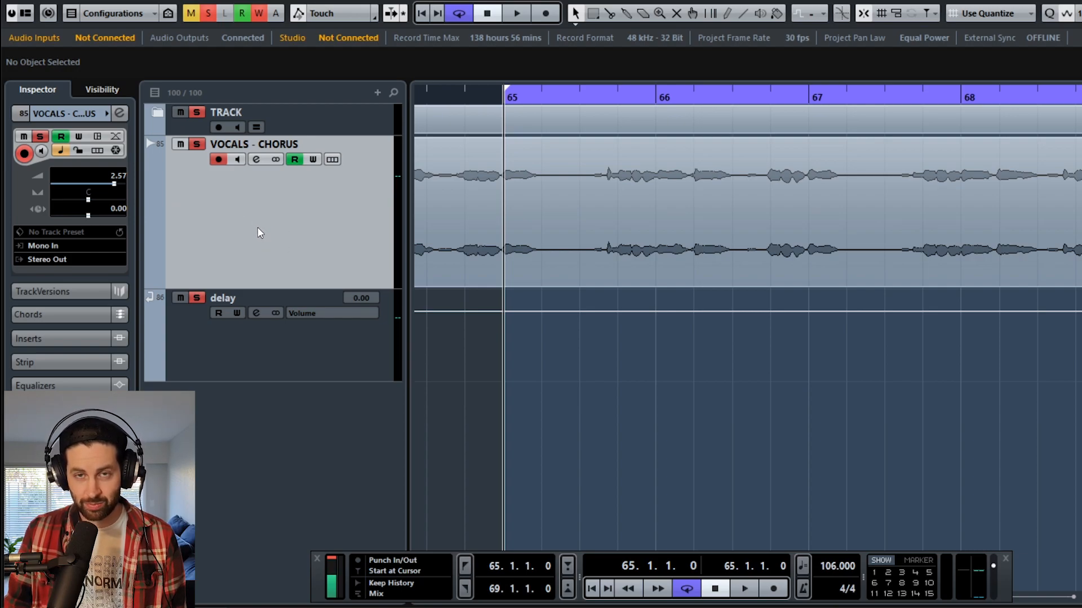
Step: Select the Sends:1 - Level automation lane under the vocal track and add a 0.00 automation point at bar 65
left_click(268, 329)
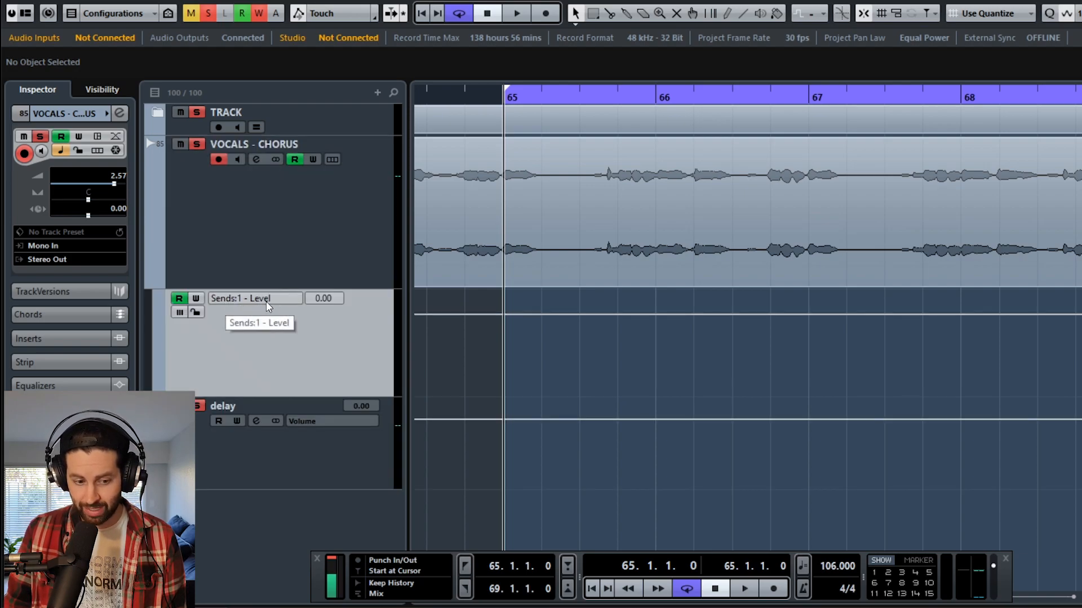
left_click(505, 314)
mouse_move(505, 314)
left_mouse_down()
mouse_move(504, 326)
mouse_move(506, 314)
left_mouse_up()
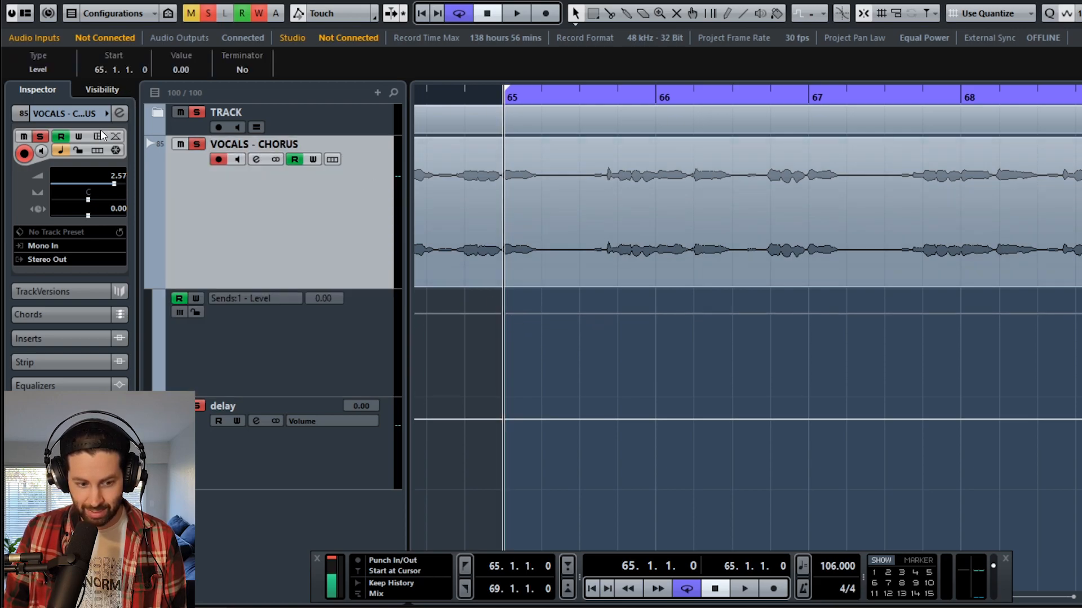
Step: Try to set the delay send level to -1.24 in the VOCALS - CHORUS channel settings
left_click(119, 114)
left_click(955, 209)
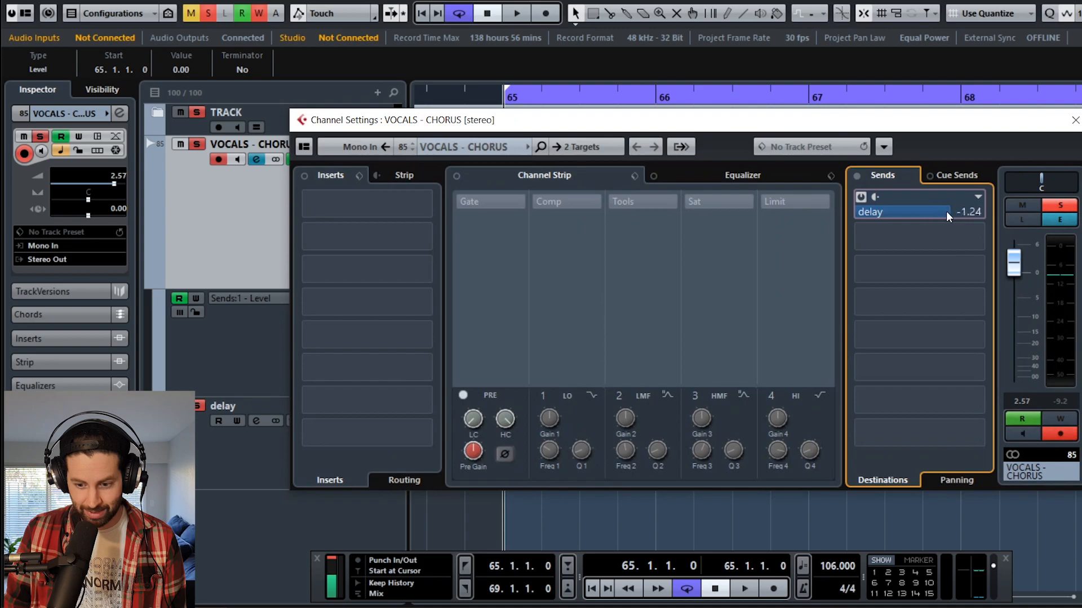
left_click(1075, 120)
Step: Lower the send level automation point at bar 65 to -oo and place the cursor at bar 65
left_click_drag(503, 333, 502, 400)
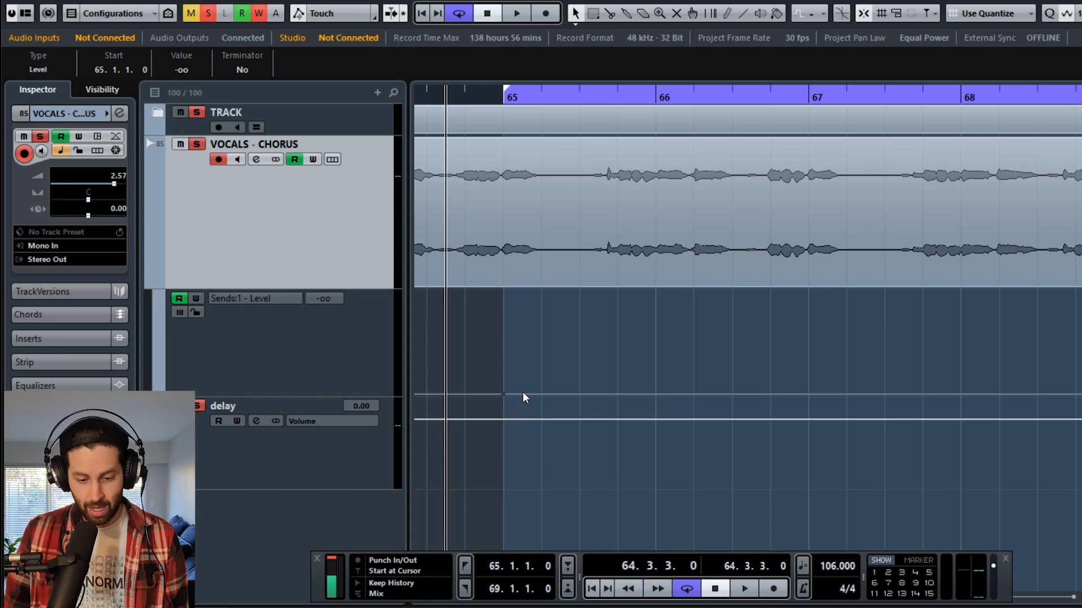
left_click(503, 97)
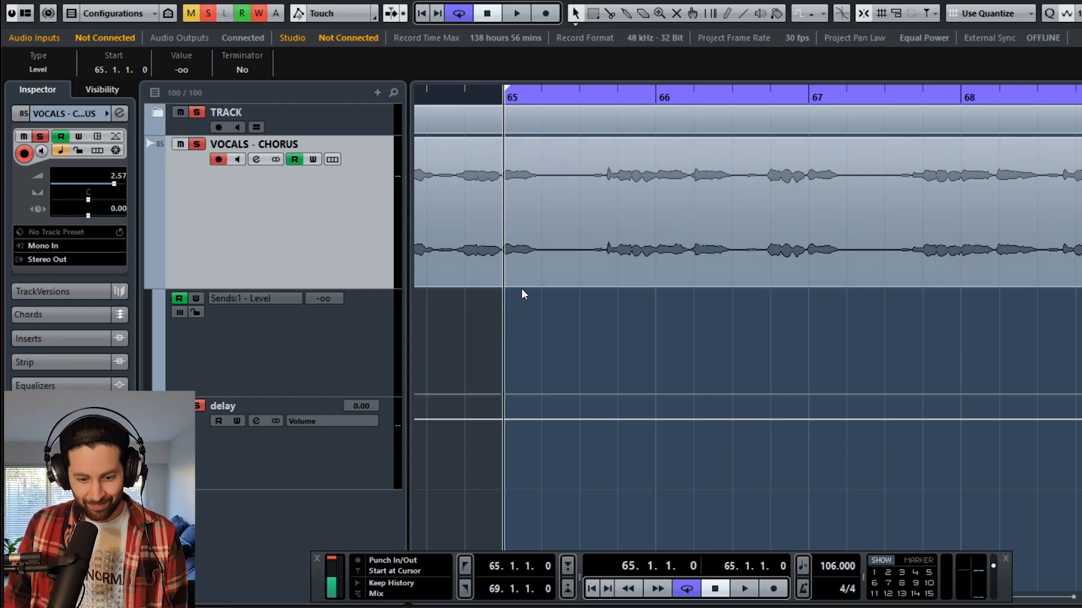
Step: Play the vocals from 64.3.2.0 to hear them with the send automation, then return the cursor to bar 65
left_click(437, 96)
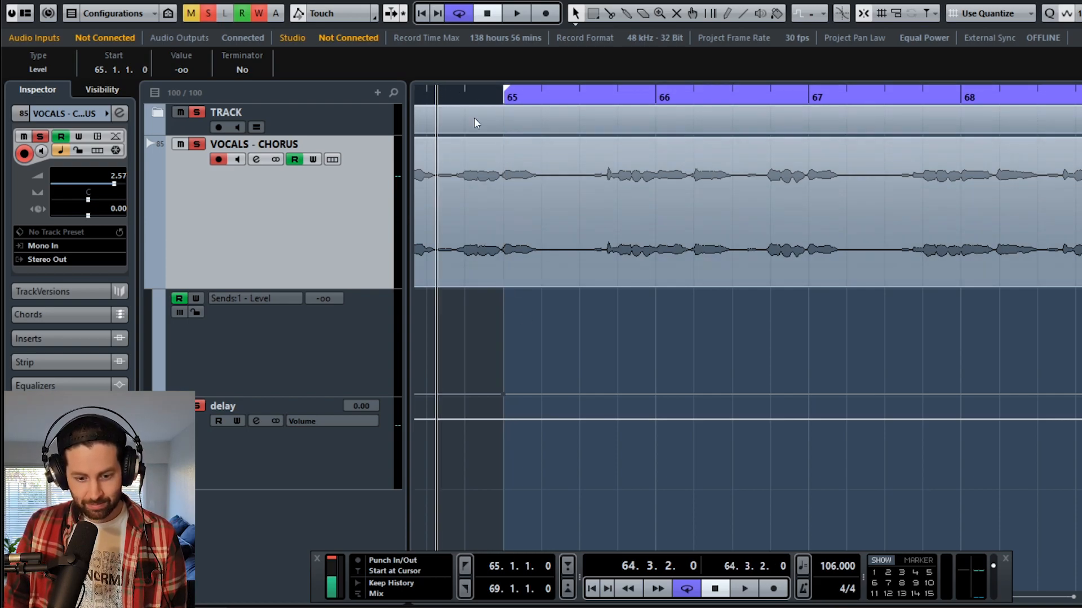
key("space")
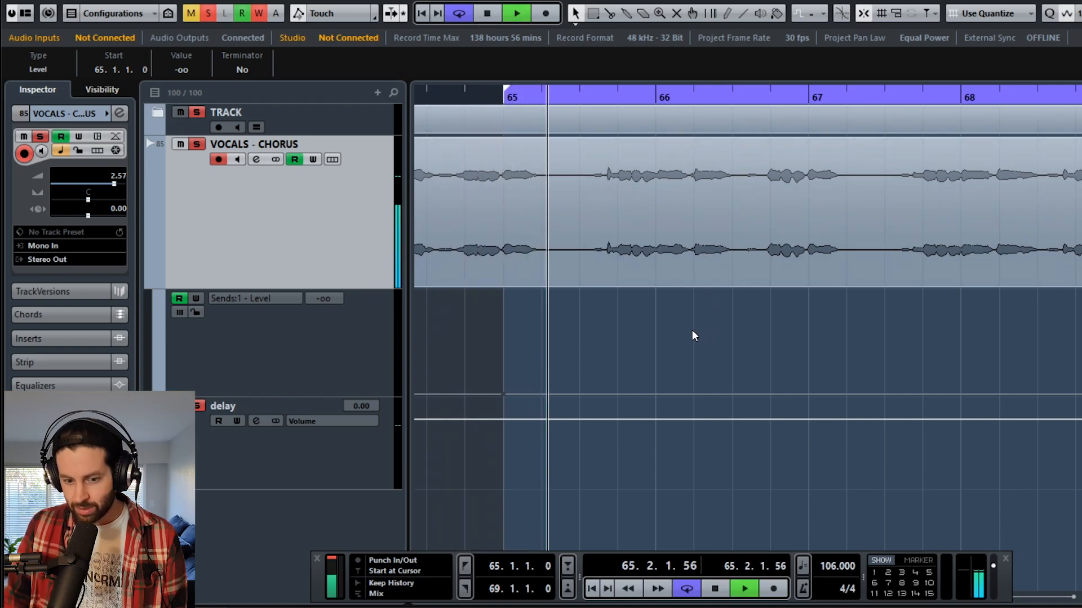
key("space")
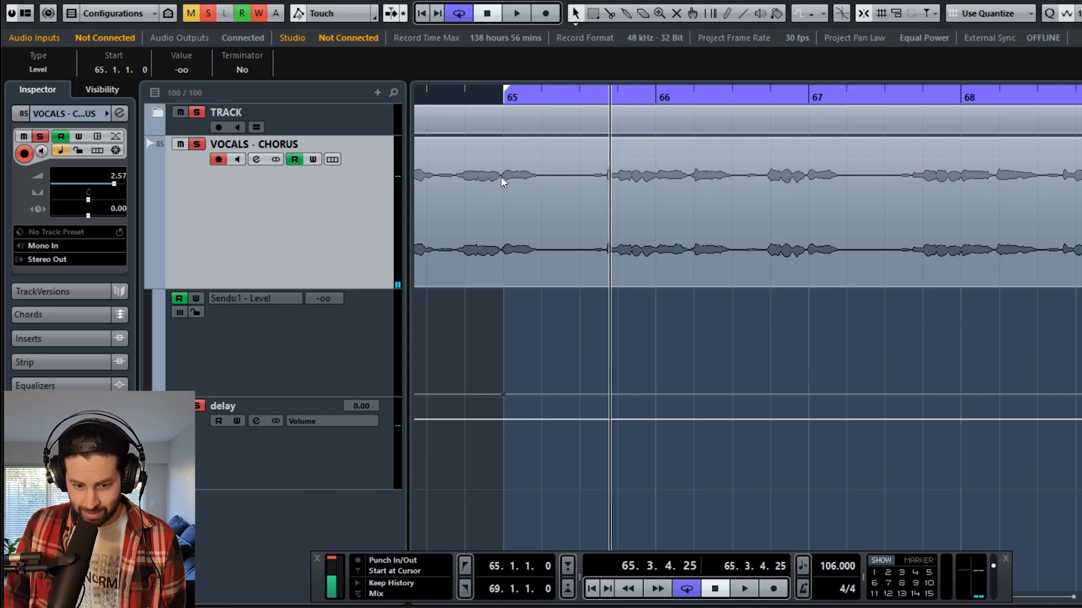
left_click(503, 93)
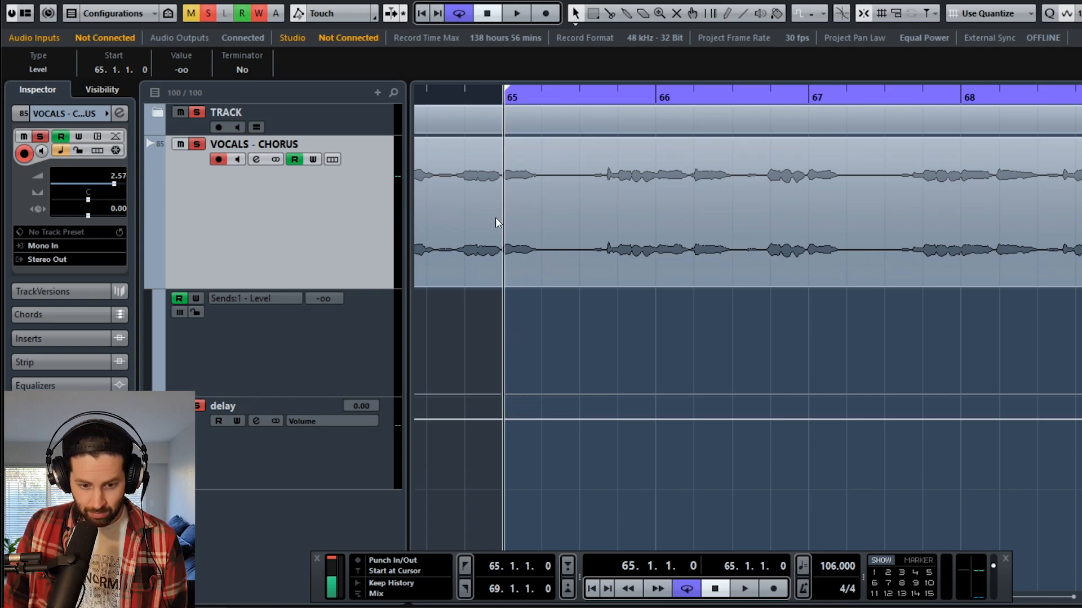
Step: Raise the send level to -0.53 at bar 65, drop it to -oo at 65.1.4.0, and play from 64.3.2.0
left_click(437, 94)
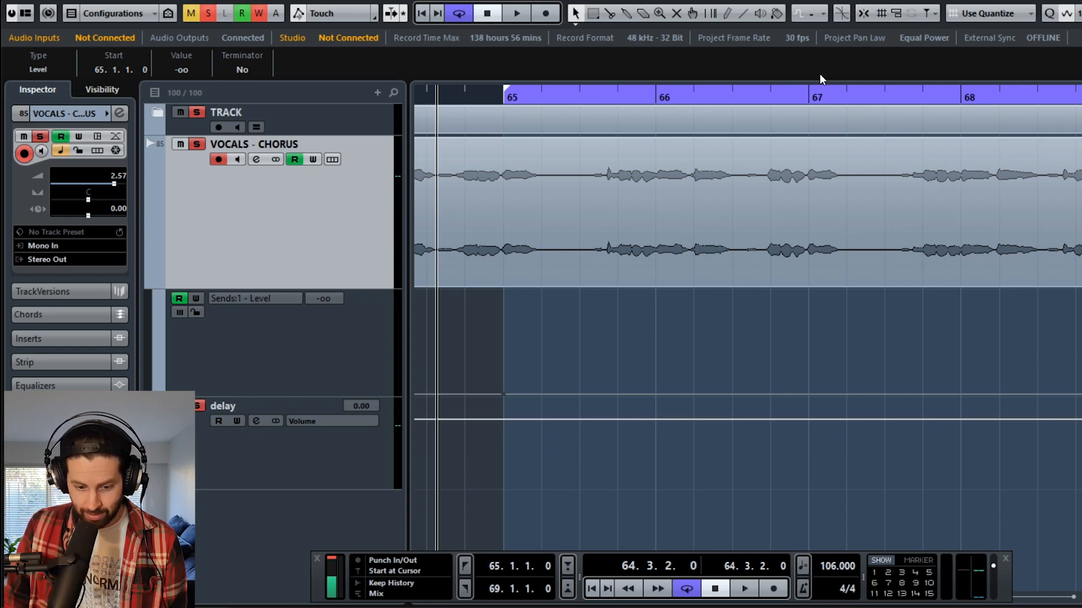
left_click_drag(504, 395, 492, 316)
left_click(514, 382)
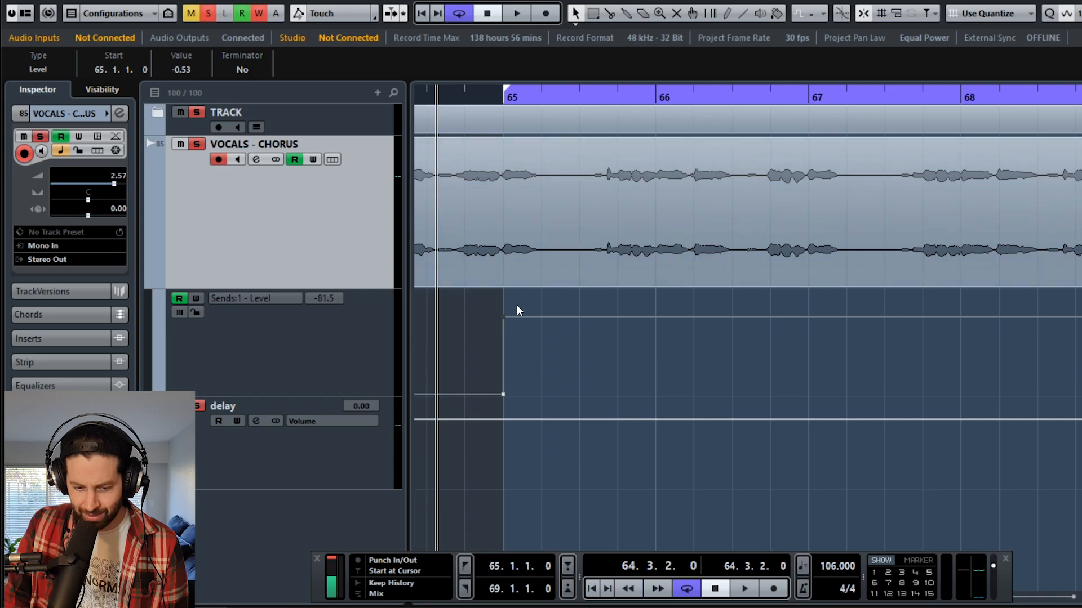
left_click_drag(529, 318, 511, 412)
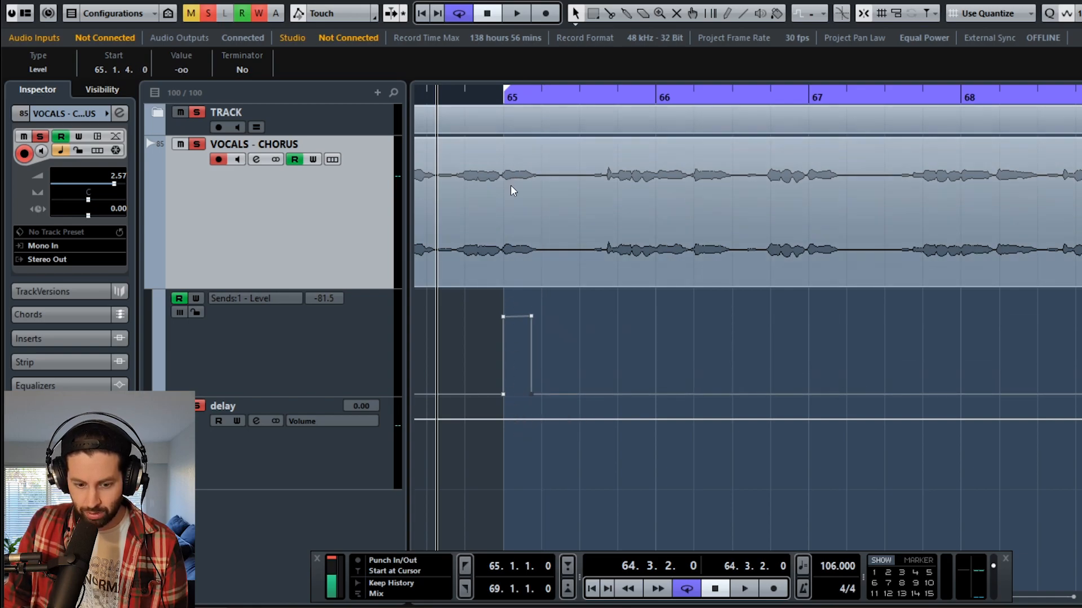
key("space")
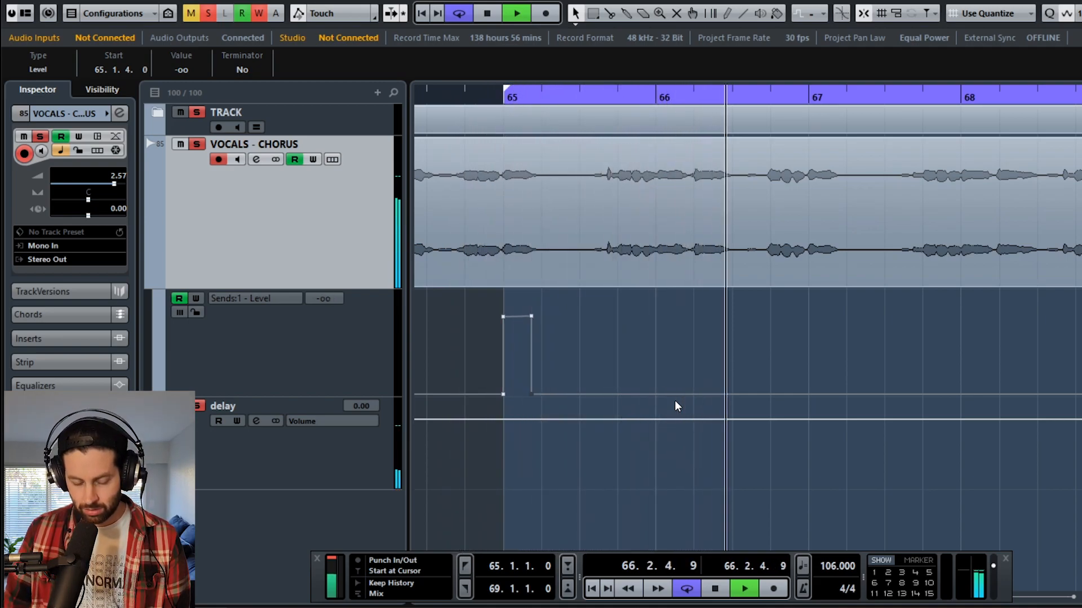
key("space")
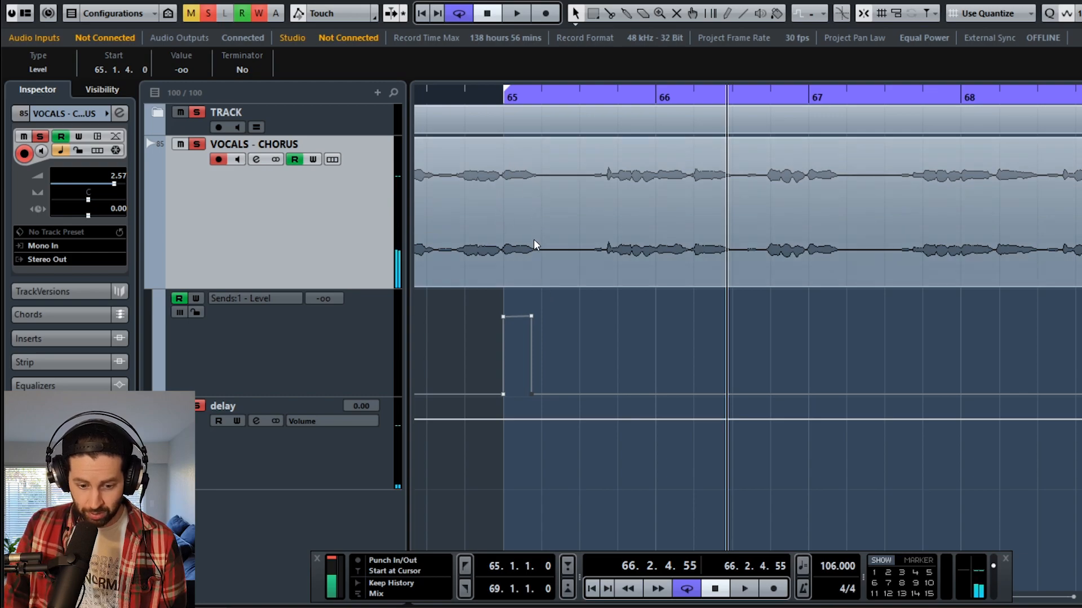
Step: Lower the raised send level points at bar 65 to -4.39 and play the passage to hear the quieter delay
left_click_drag(485, 300, 514, 402)
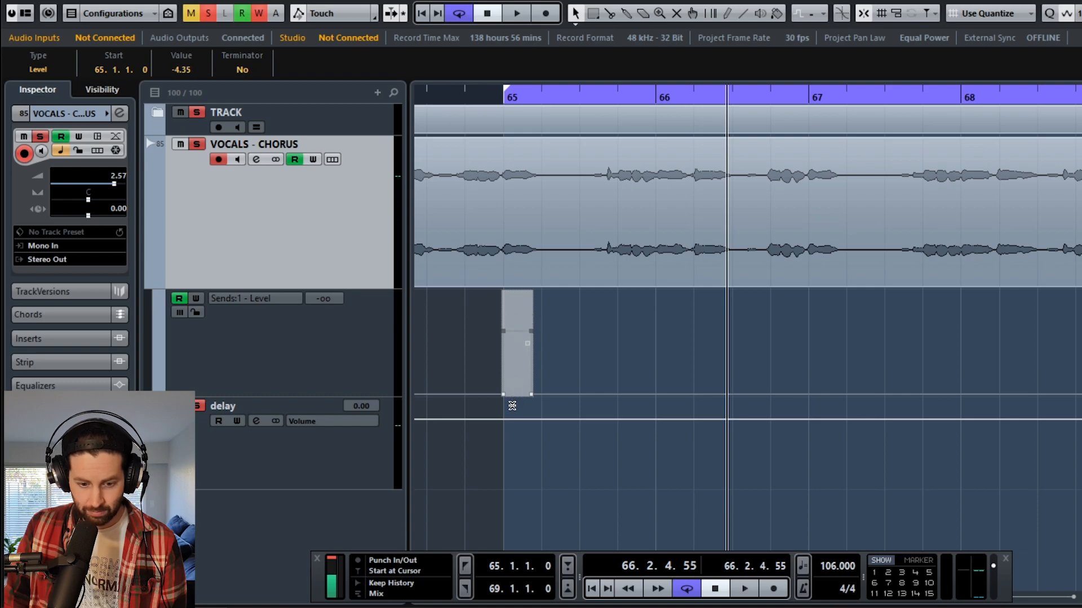
key("space")
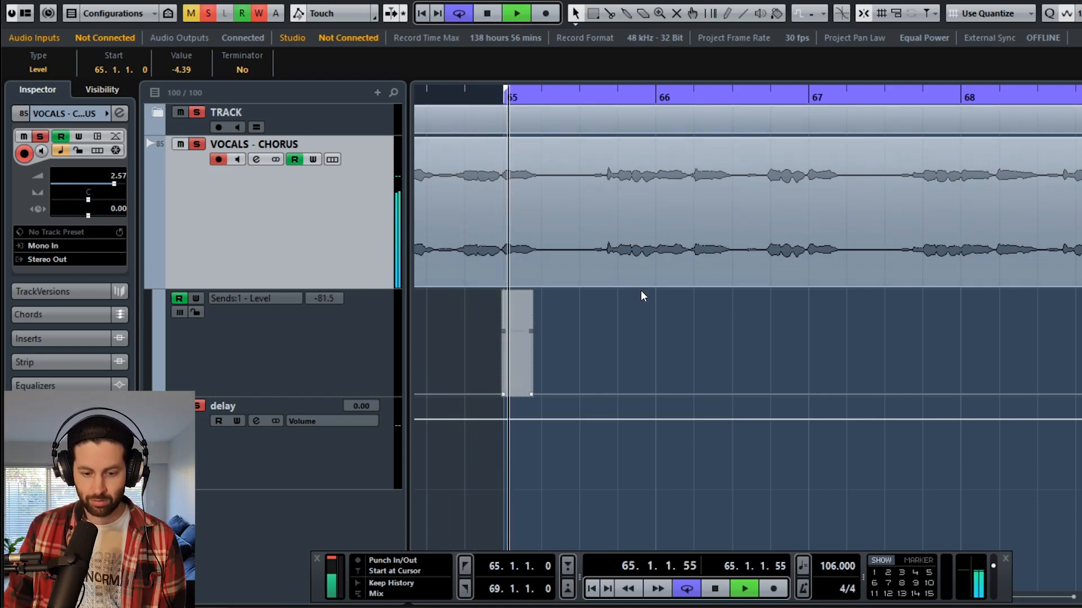
key("space")
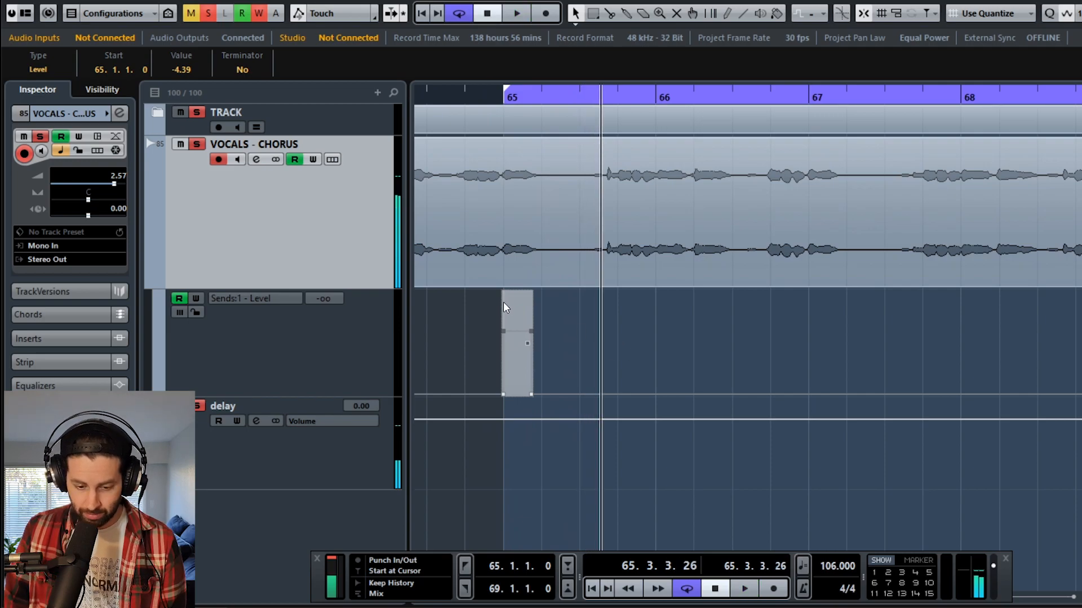
left_click(602, 317)
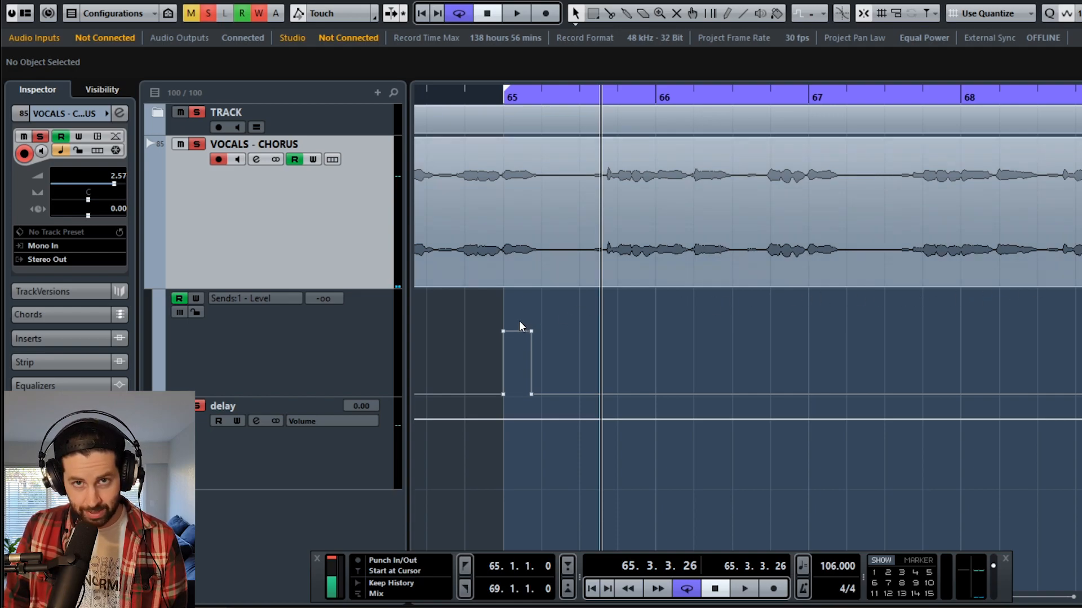
Step: Select and copy the four send level points at bar 65, and undo a trial rise to -6.02 at 65.3.3.76
left_click_drag(485, 309, 563, 404)
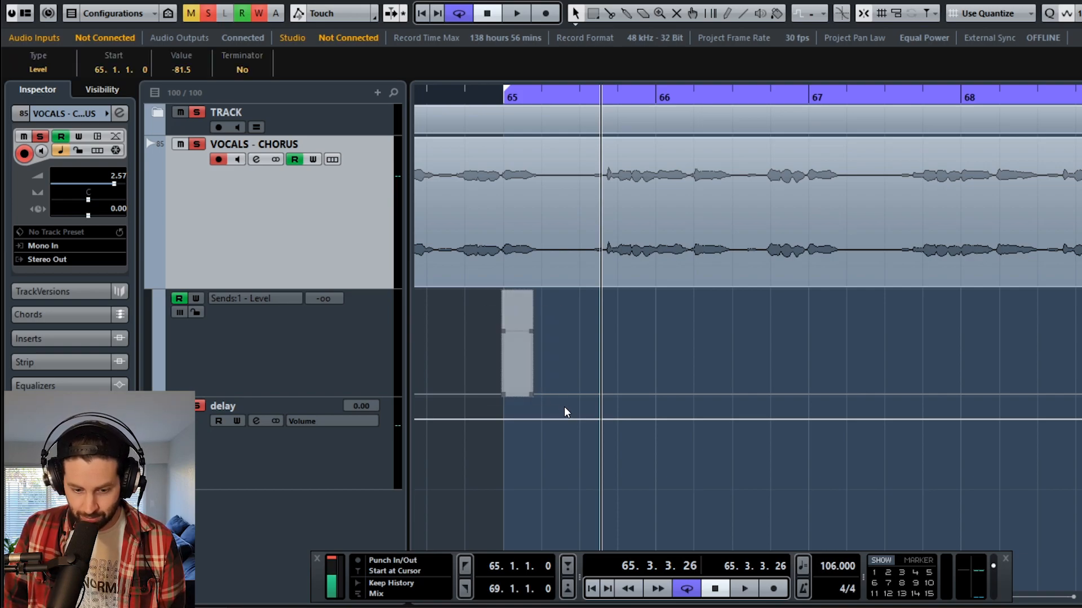
left_click(557, 348)
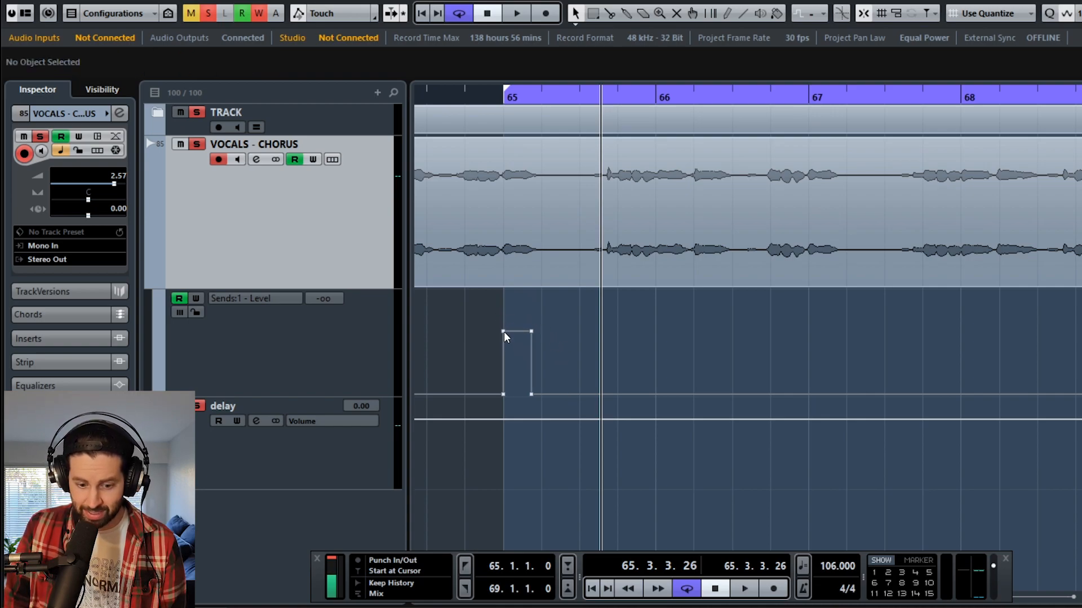
left_click_drag(611, 395, 572, 340)
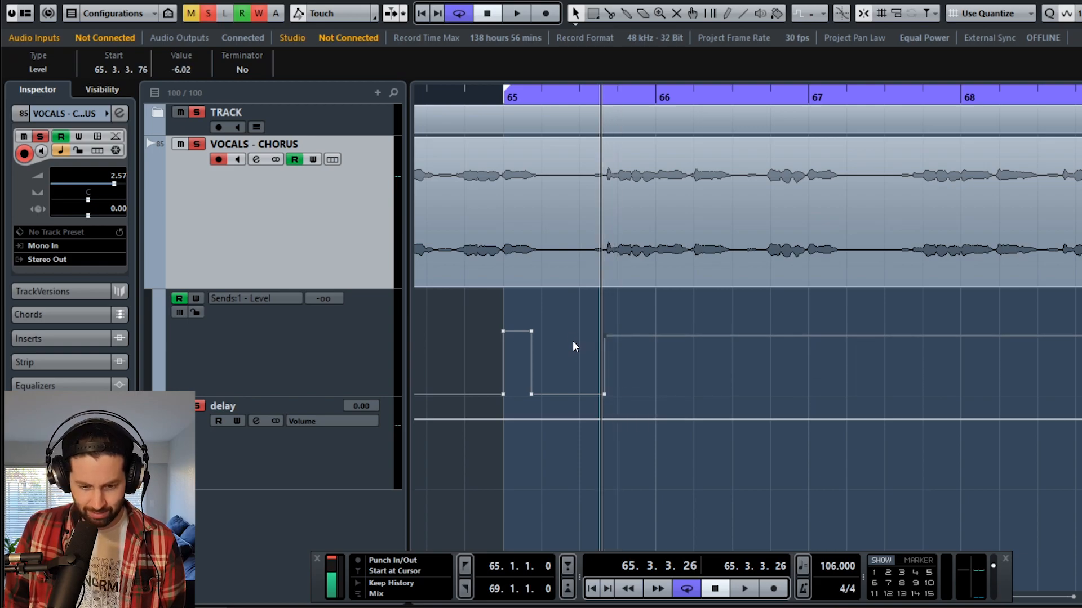
key("ctrl+z")
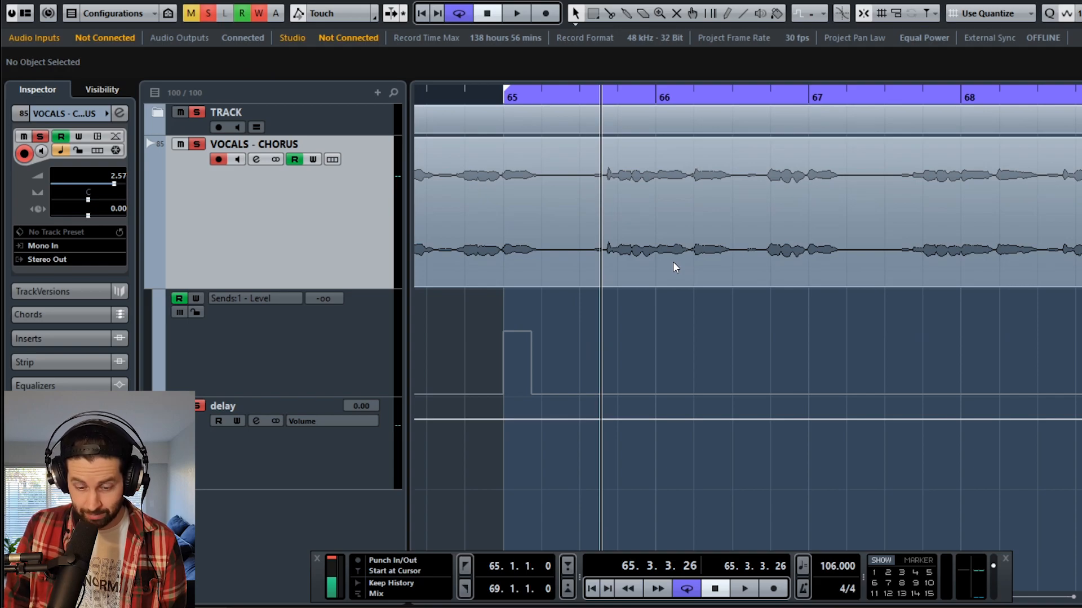
Step: Play on to the next phrase ending and paste the copied send level points at 66.2.1.0
key("space")
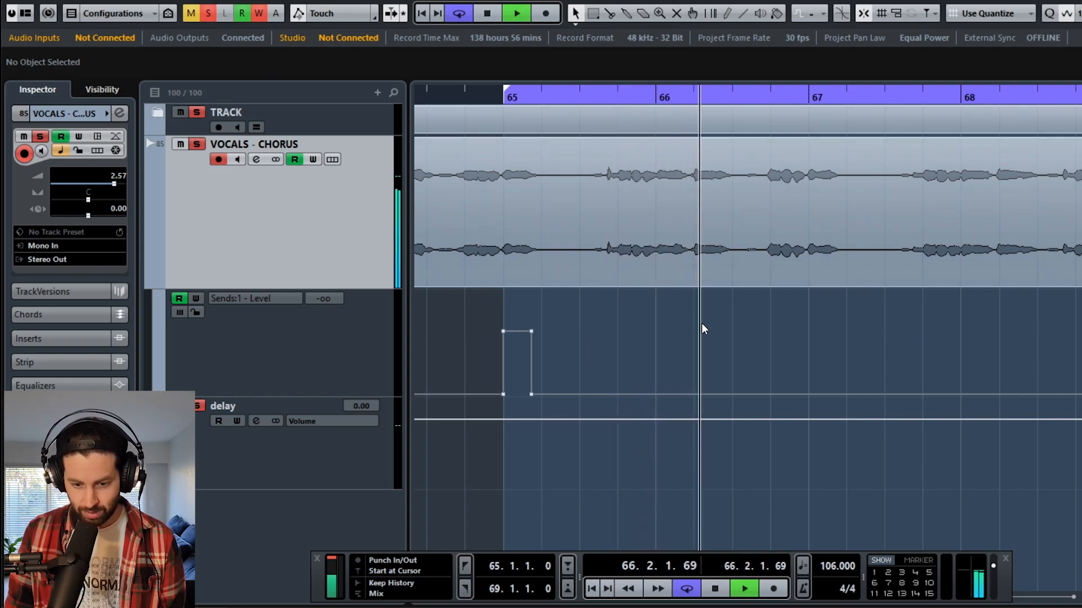
key("space")
left_click(693, 93)
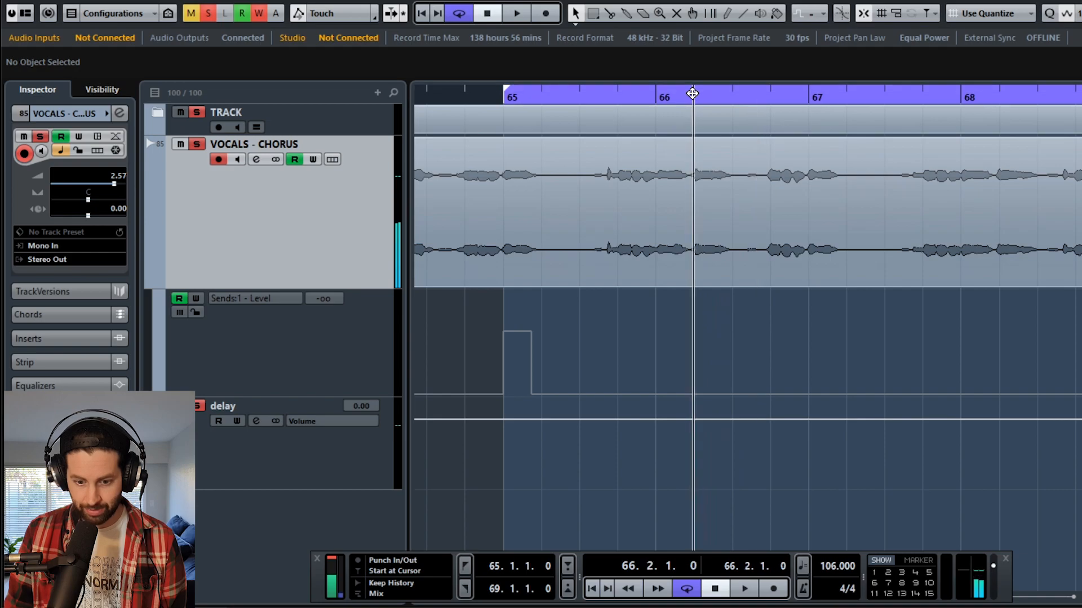
key("ctrl+v")
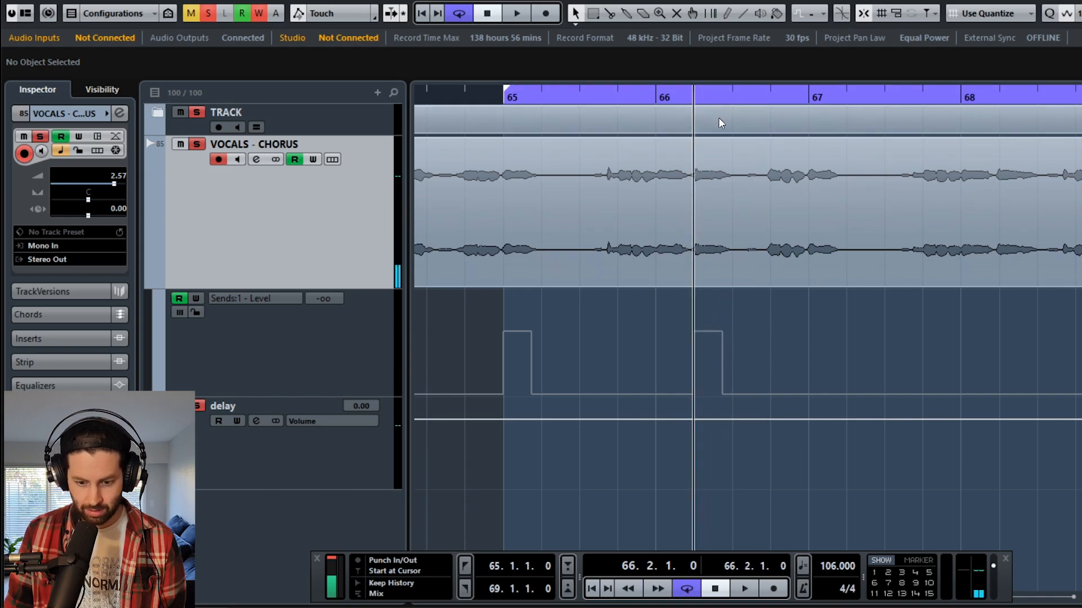
Step: Play on from 66.2.1.0 and paste the copied send level points again at bar 67
key("space")
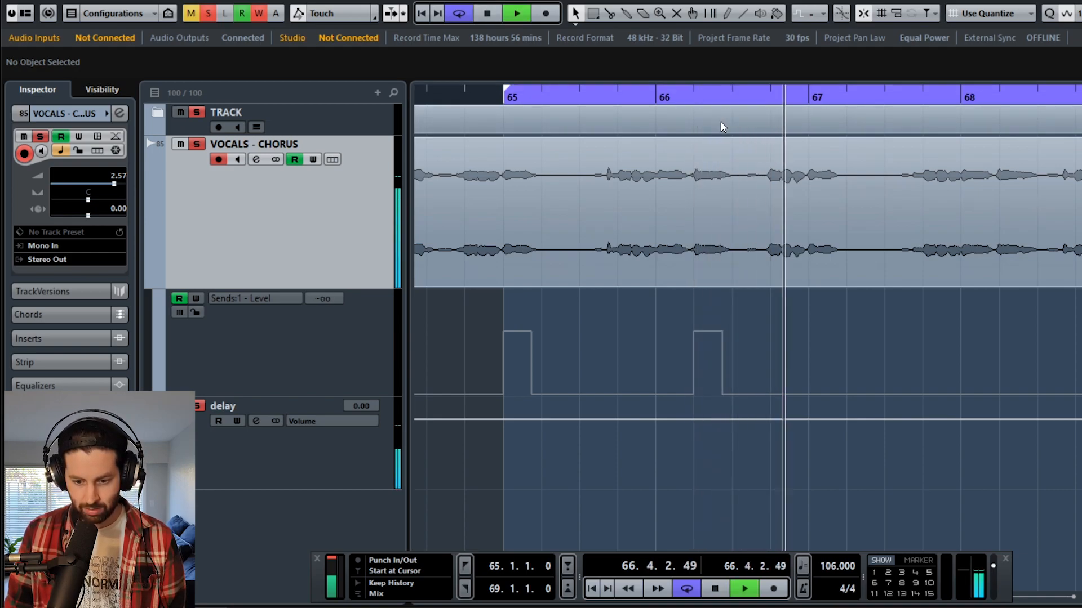
key("space")
left_click(808, 97)
key("ctrl+v")
Step: Paste the copied send level points at 68.2.1.0 and play back the automated vocal phrases
key("space")
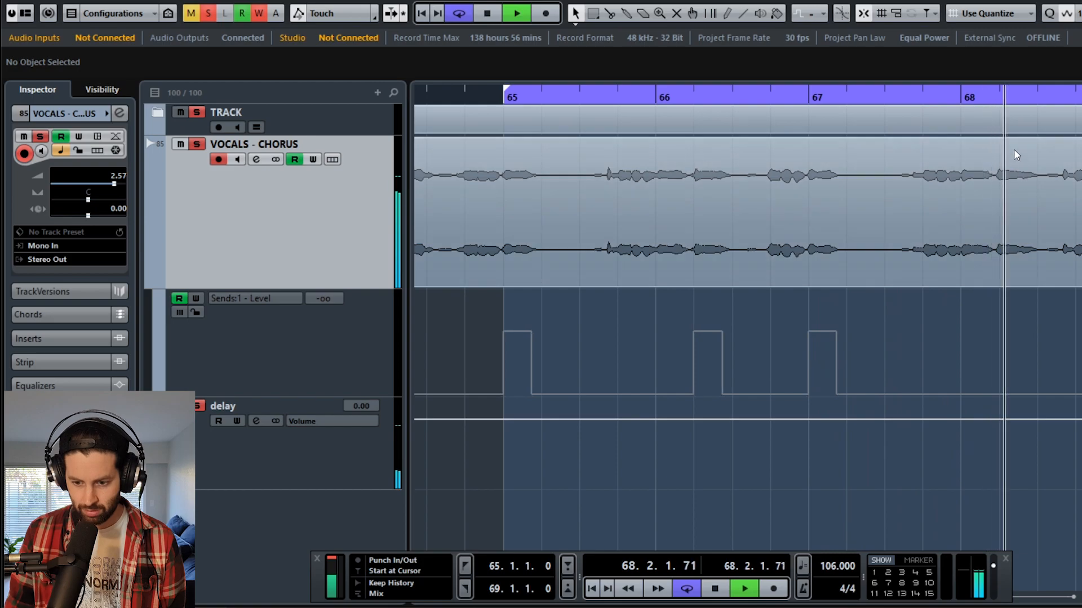
left_click(998, 99)
key("space")
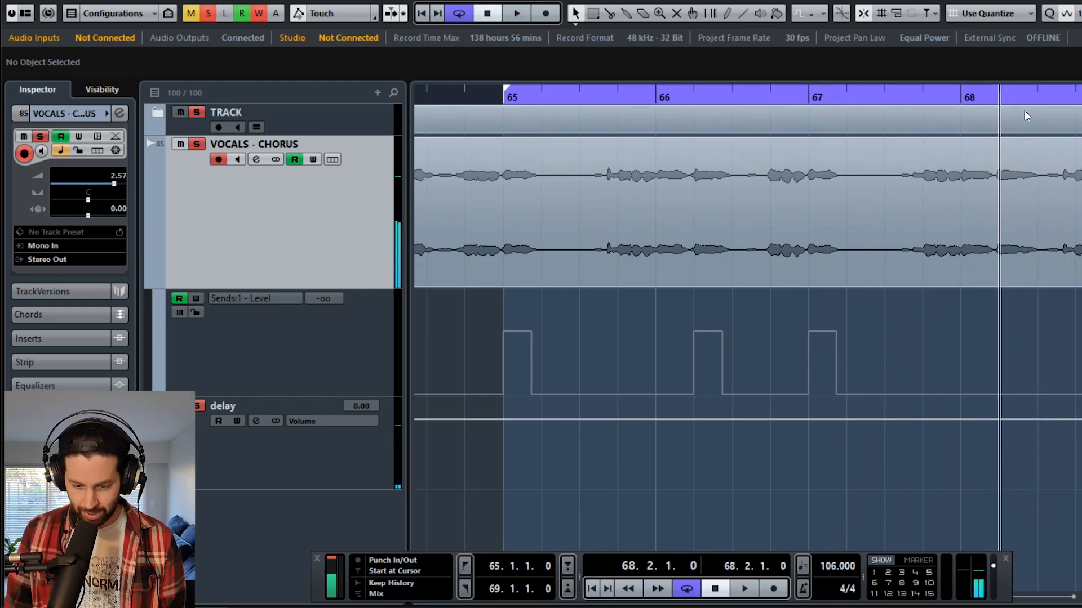
key("ctrl+v")
key("space")
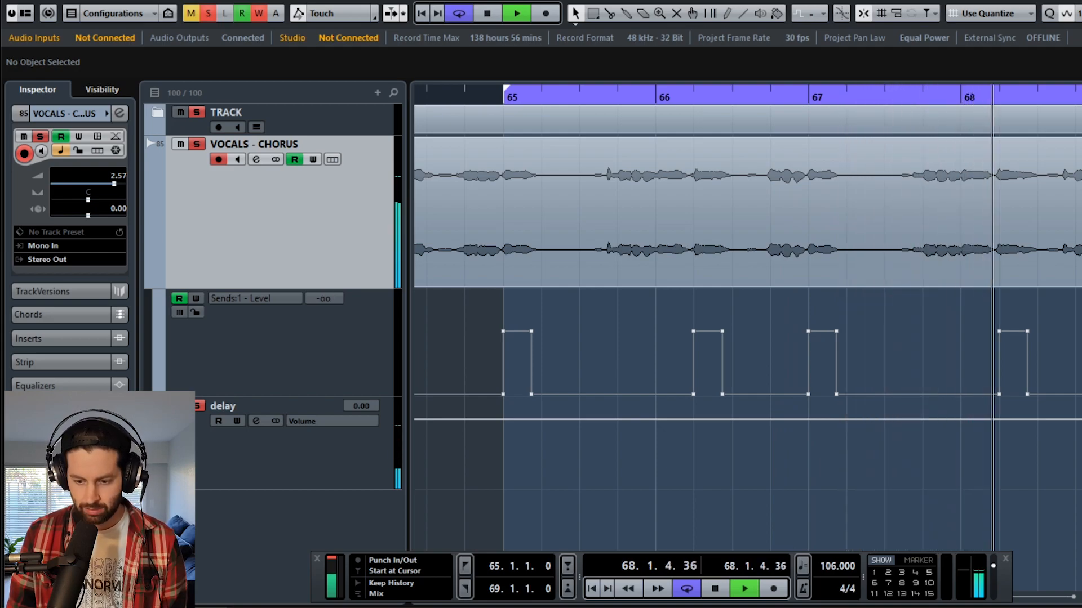
key("space")
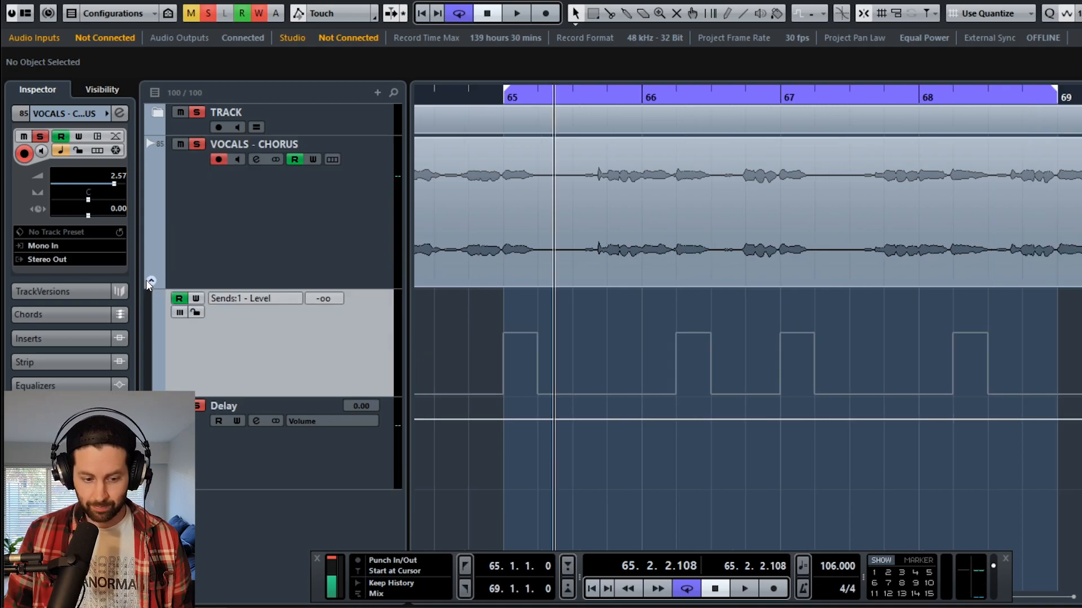
Step: Hide the vocal track's automation lane and play from bar 65 with the Delay channel selected
left_click(151, 278)
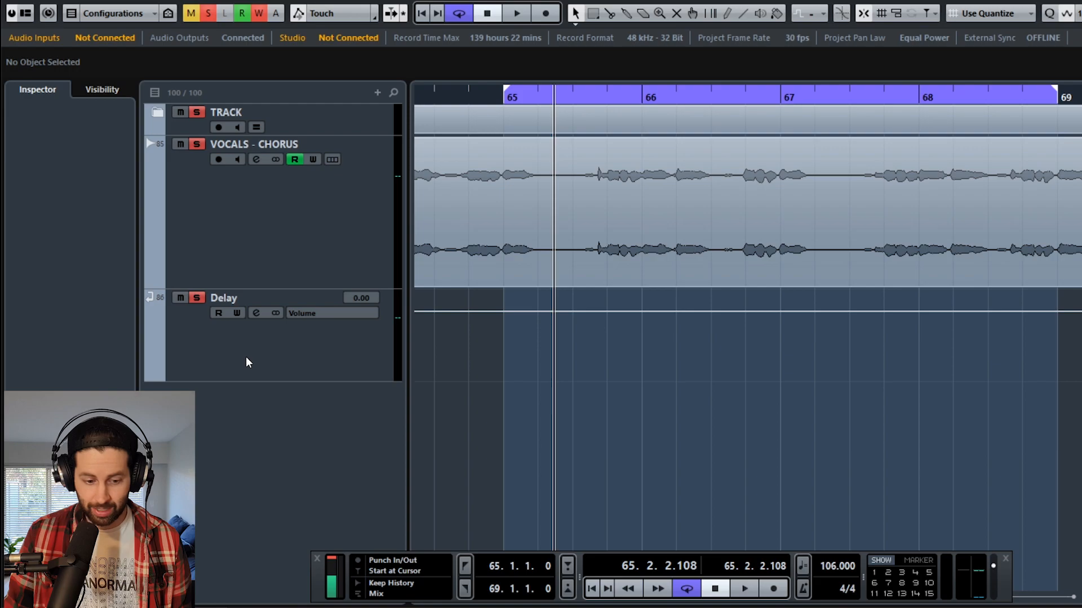
left_click(265, 346)
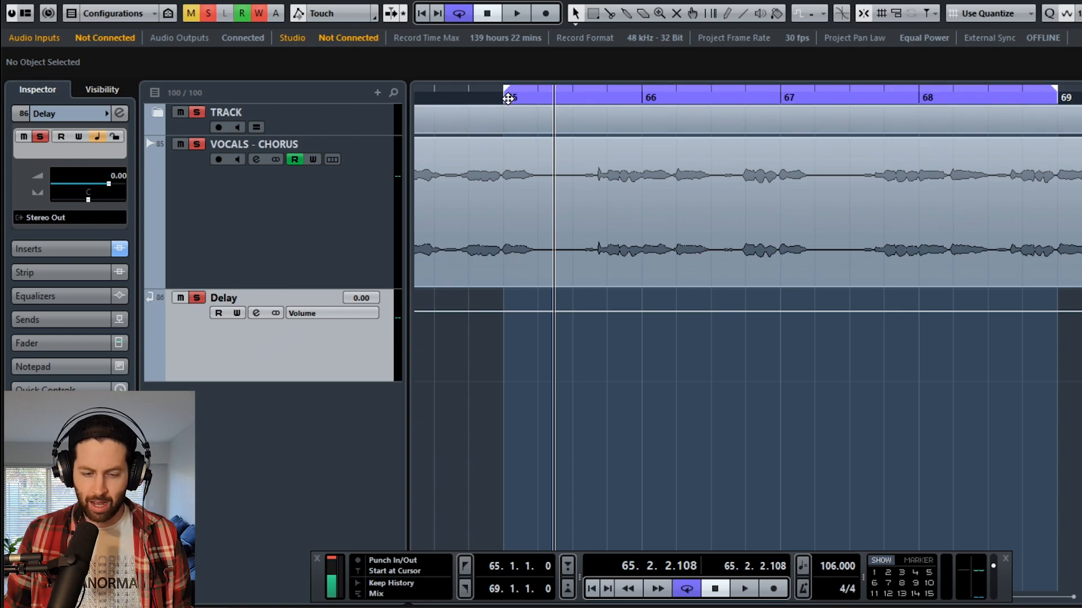
left_click_drag(507, 97, 511, 110)
key("space")
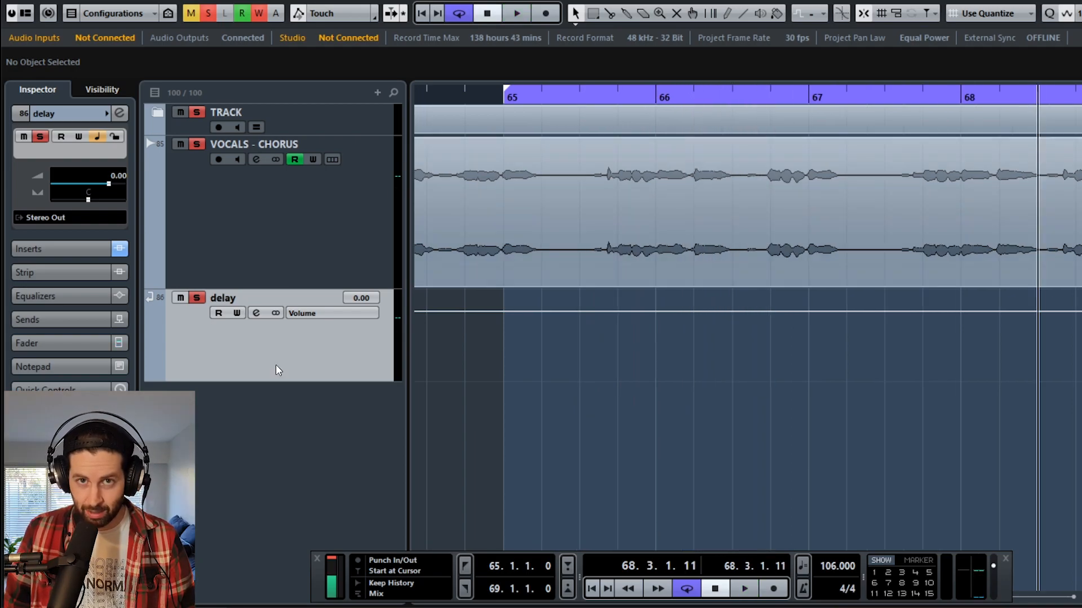
Step: Inspect the insert slots in the VOCALS - CHORUS channel settings and close the window
left_click(262, 255)
left_click(125, 112)
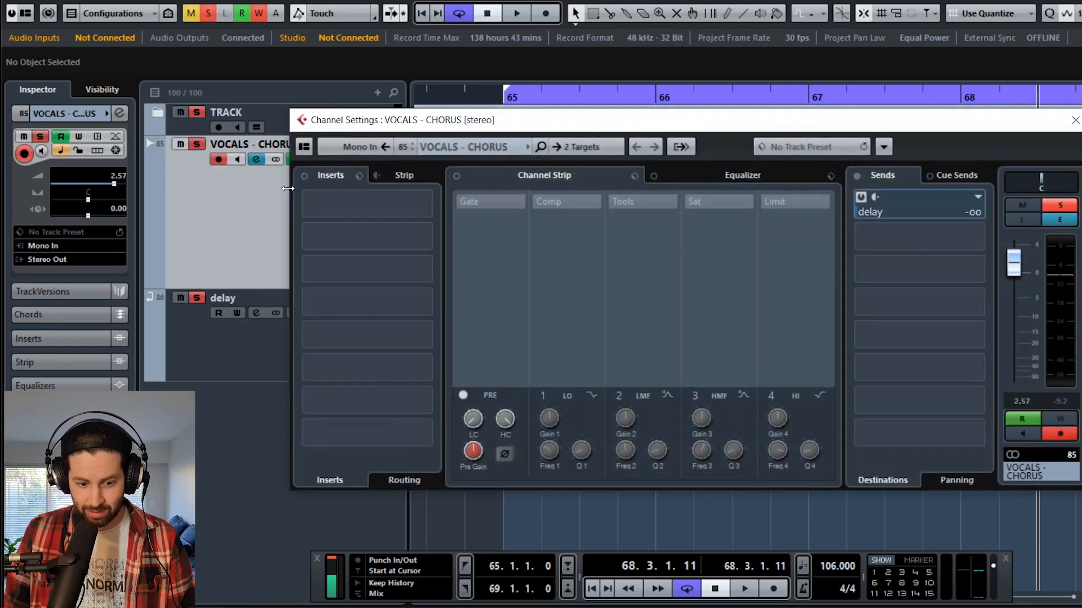
left_click(364, 198)
left_click(365, 225)
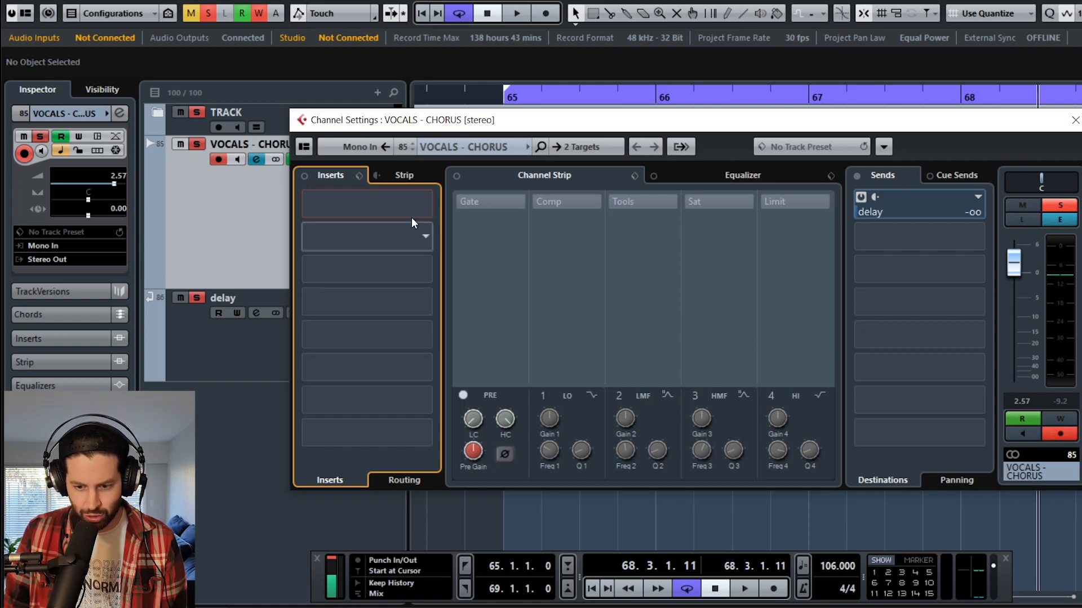
left_click(1075, 120)
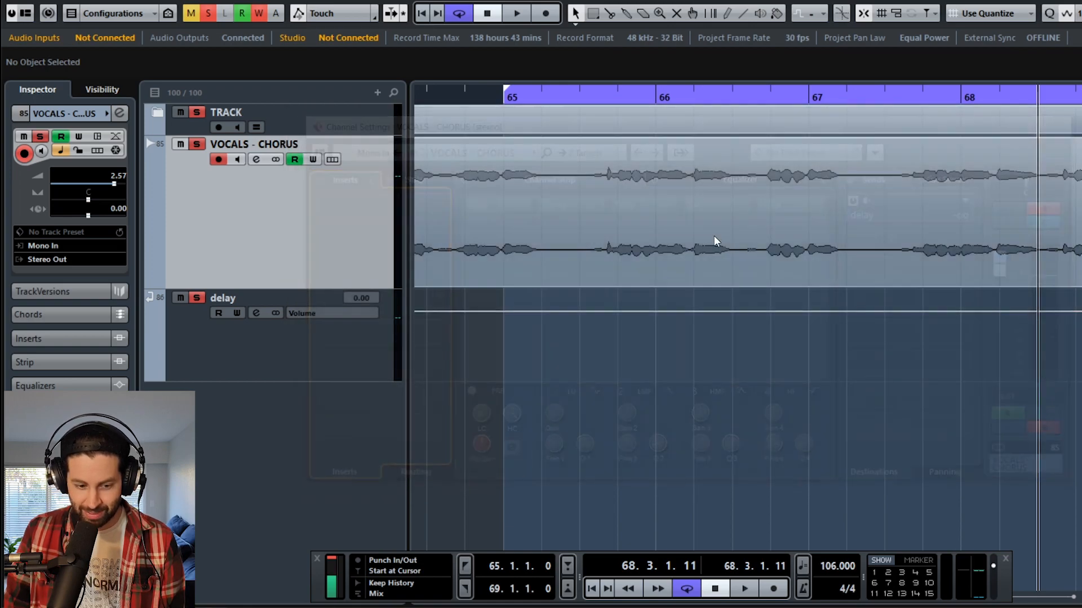
Step: Load the REVelation reverb into the delay channel's second insert slot, after MonoDelay
left_click(255, 351)
left_click(118, 112)
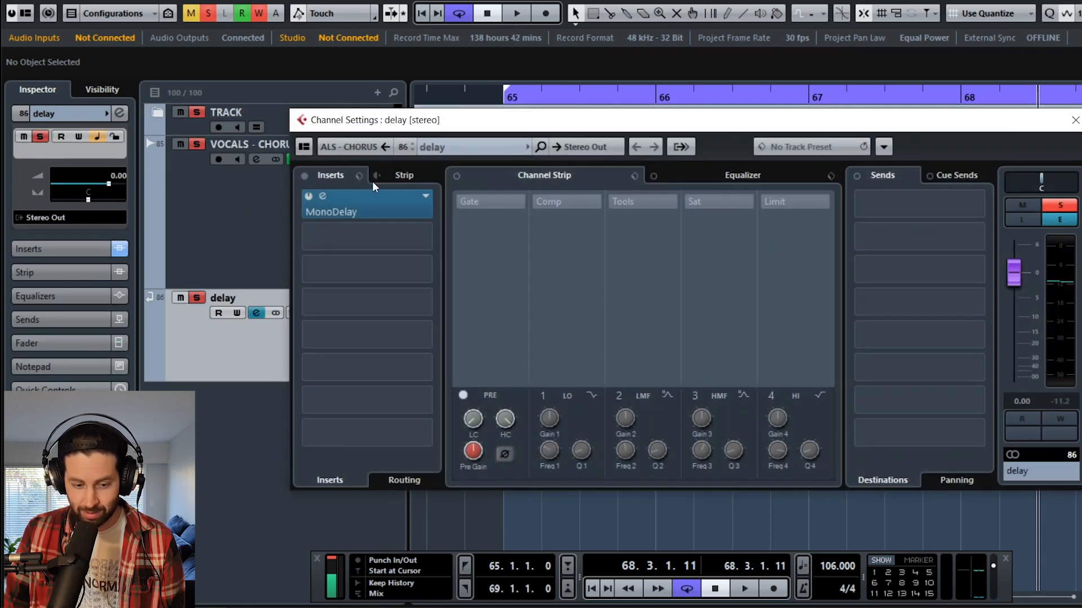
left_click(417, 233)
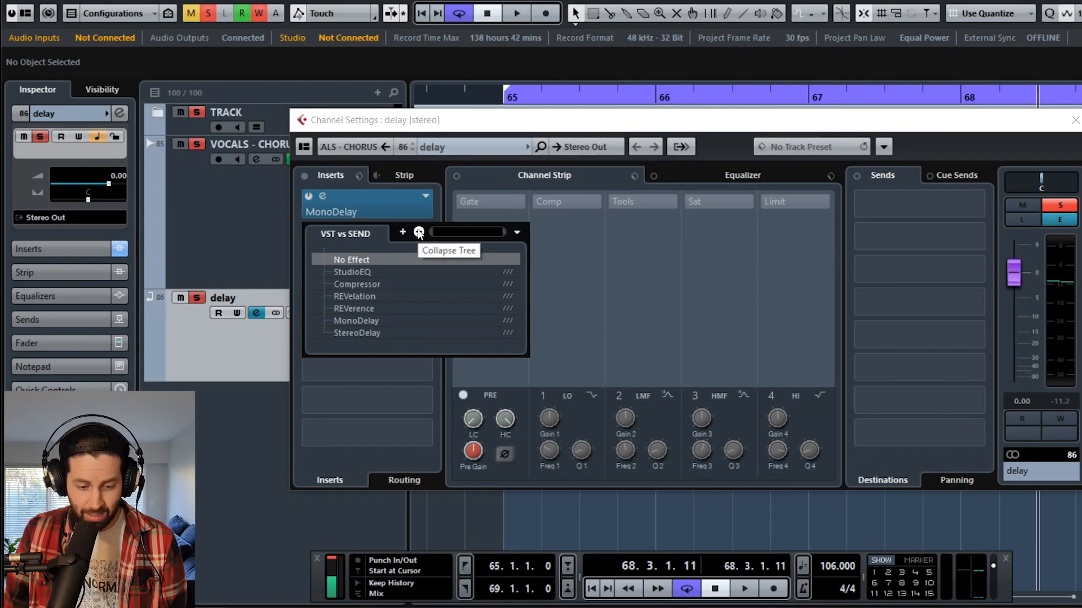
left_click(364, 297)
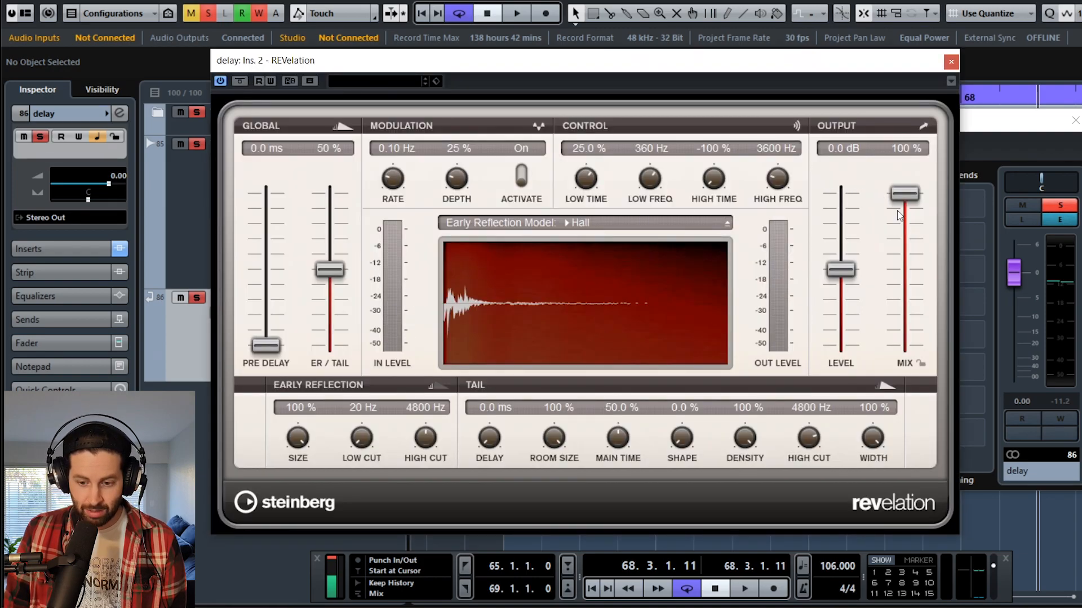
Step: Audition the reverb on the delay during playback and reduce the REVelation output mix to 40 %
key("space")
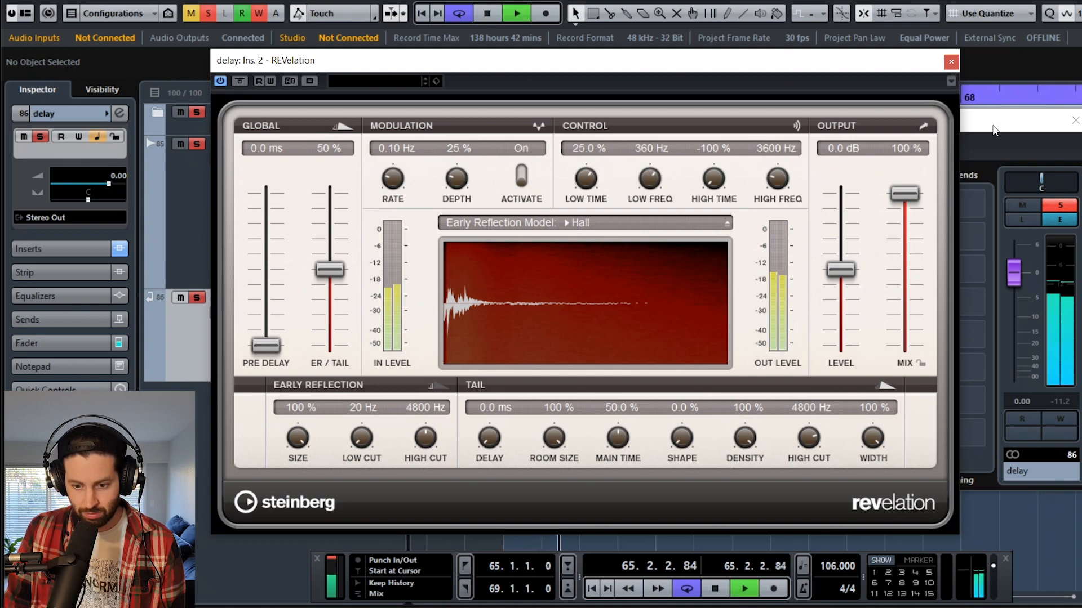
key("space")
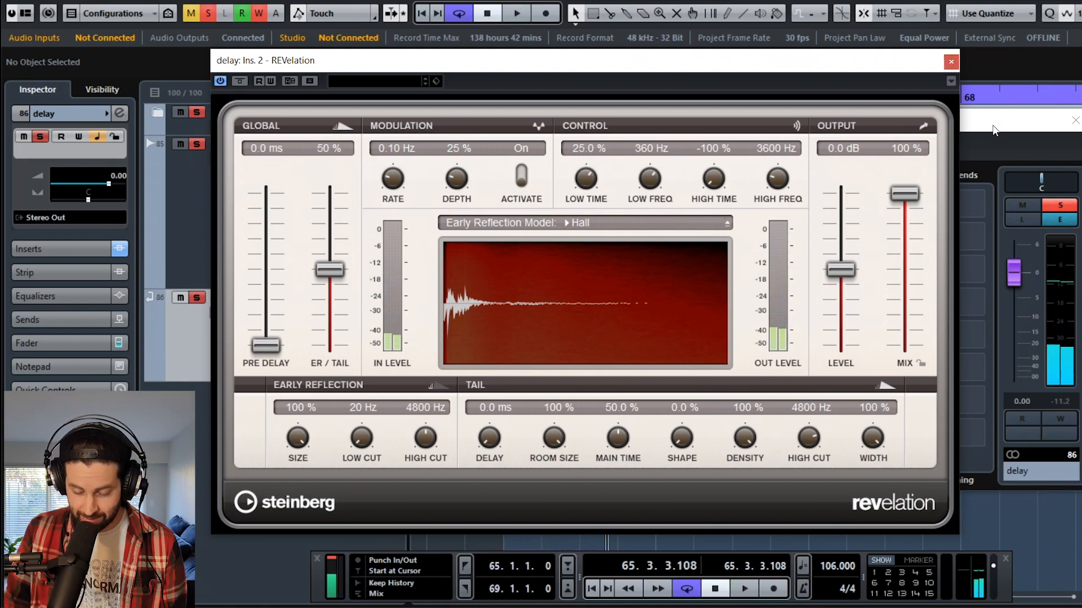
left_click_drag(906, 194, 909, 304)
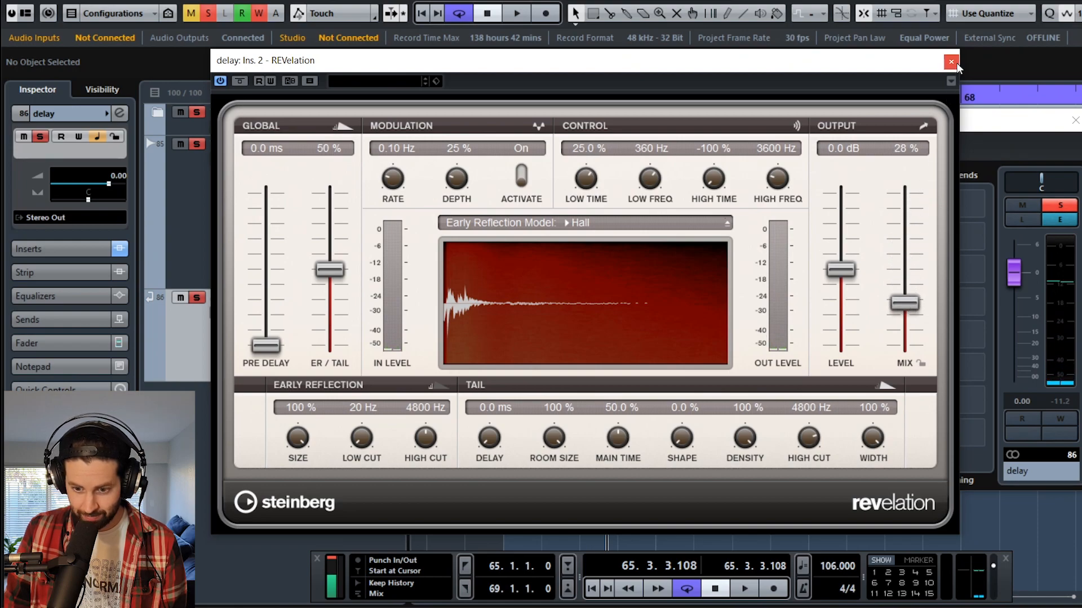
key("space")
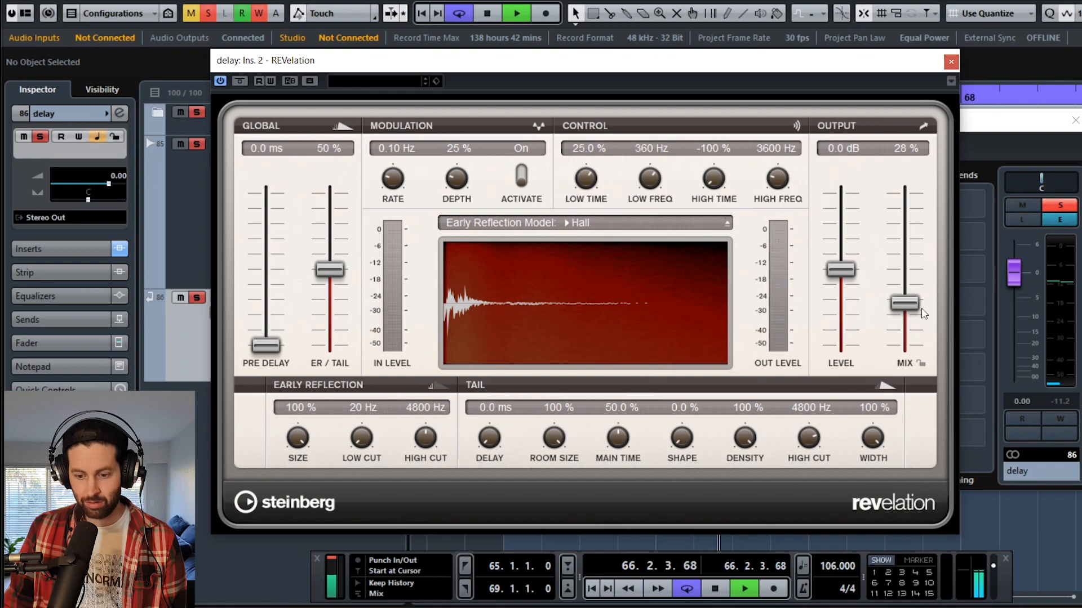
left_click_drag(905, 305, 907, 288)
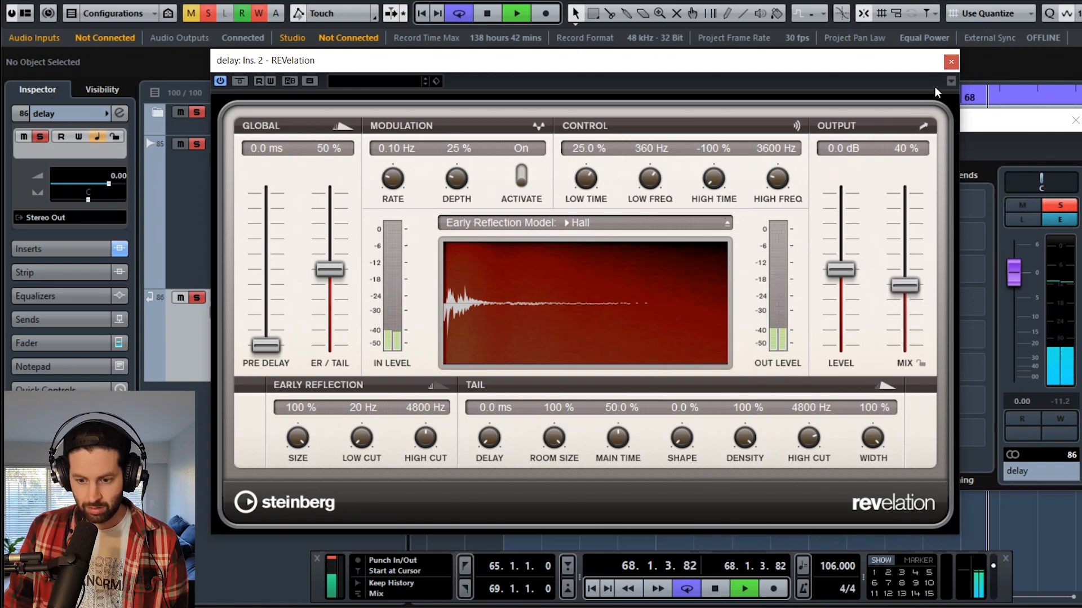
Step: Close the REVelation editor, stop playback and load StudioEQ into the delay channel's third insert slot
left_click(951, 62)
key("space")
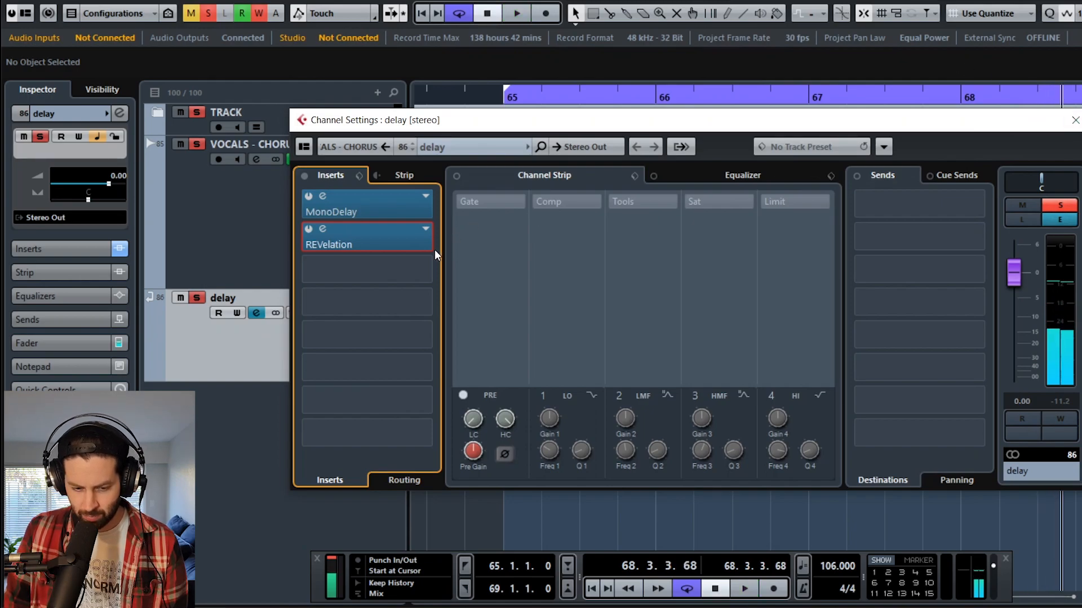
left_click(385, 266)
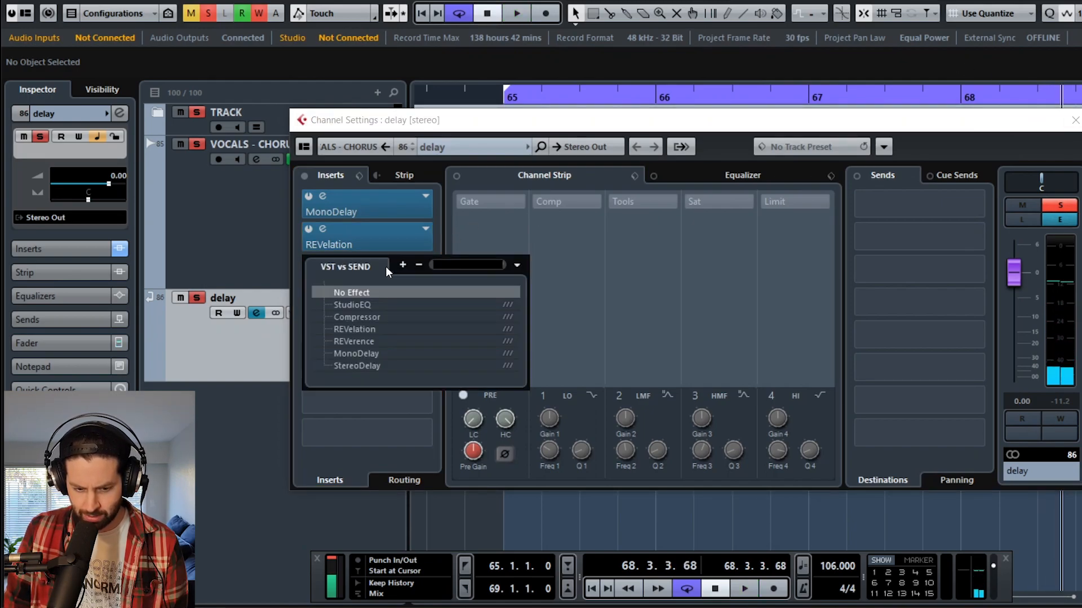
left_click(361, 304)
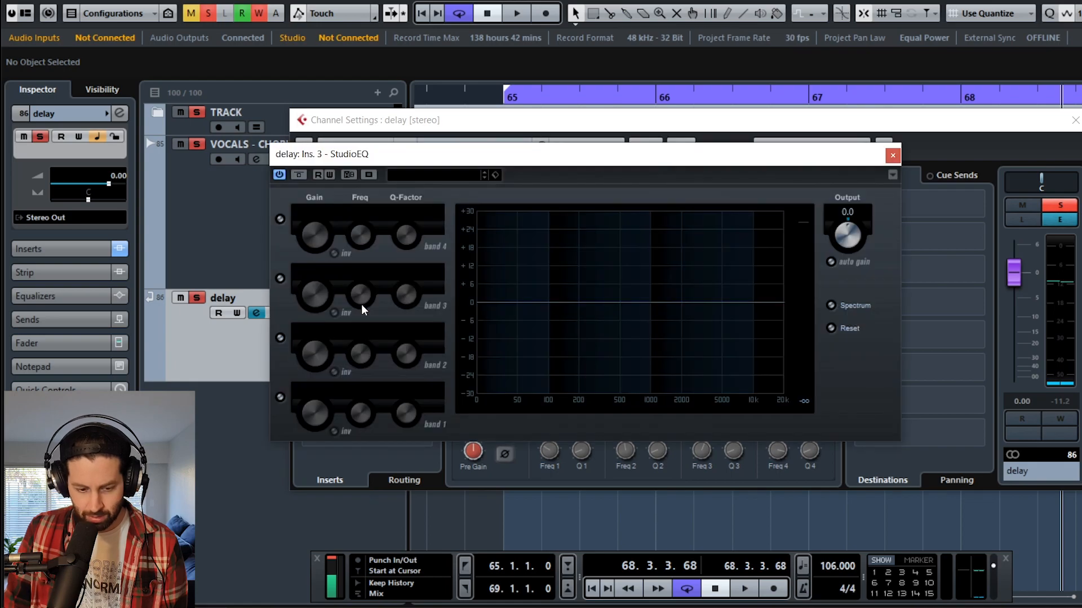
Step: Enable StudioEQ's band 4 shelf at about 1676 Hz with -6.9 dB gain, and audition the darkened delay
left_click(281, 221)
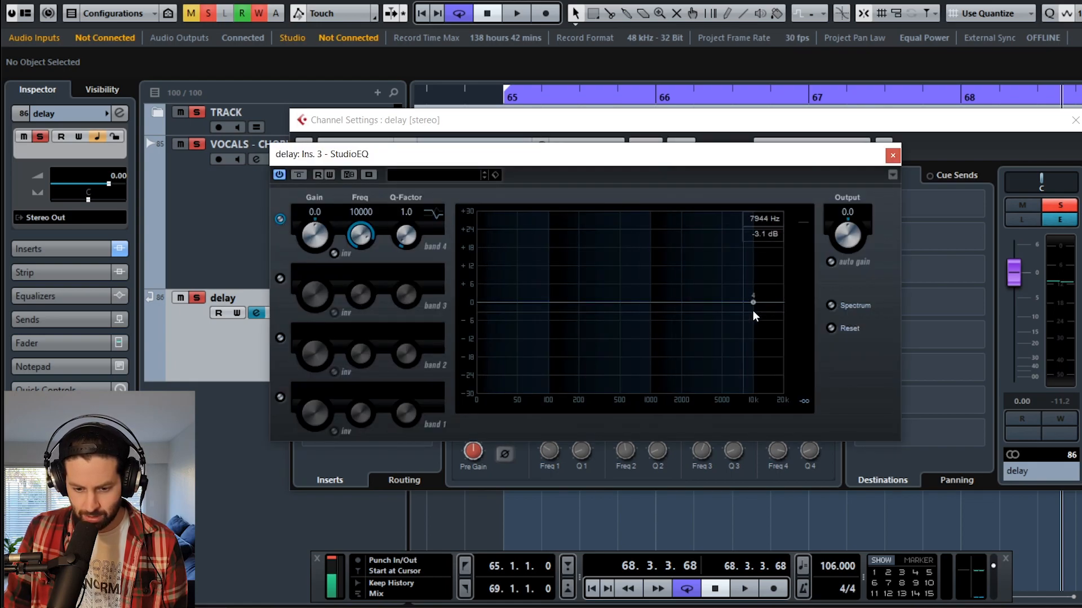
left_click_drag(753, 304, 674, 323)
key("space")
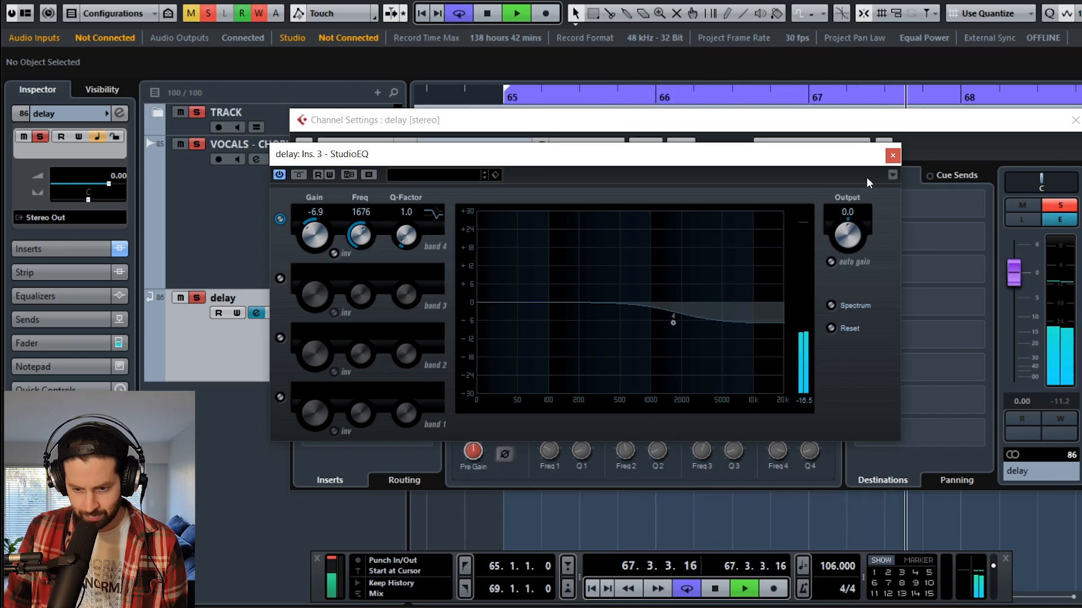
left_click(892, 155)
key("space")
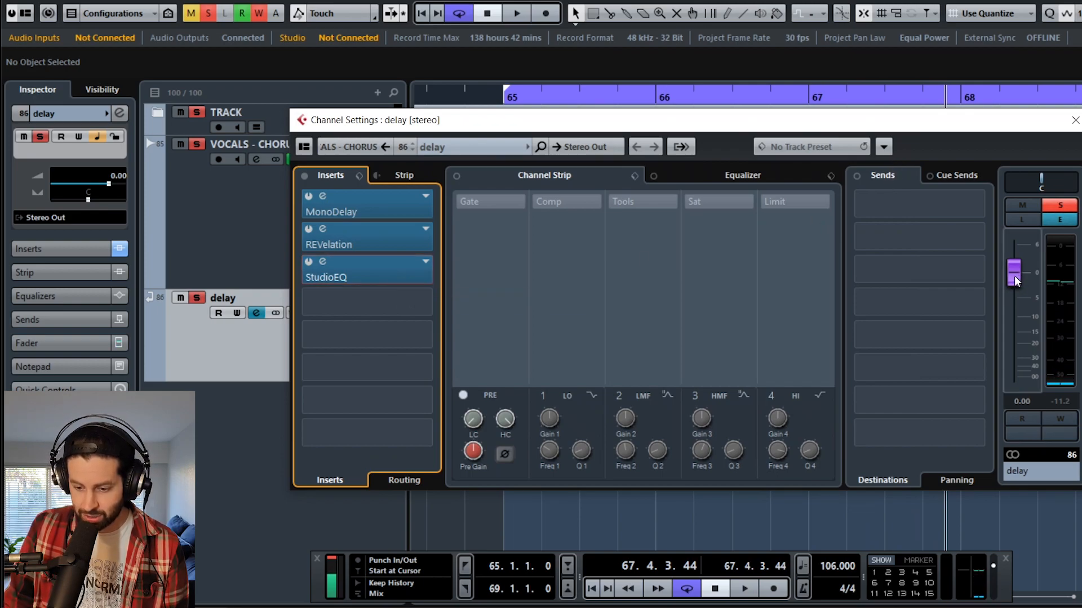
Step: Lower the delay channel's fader to about -2.09 dB while auditioning, and close the channel settings
left_click_drag(1013, 280, 1016, 296)
key("space")
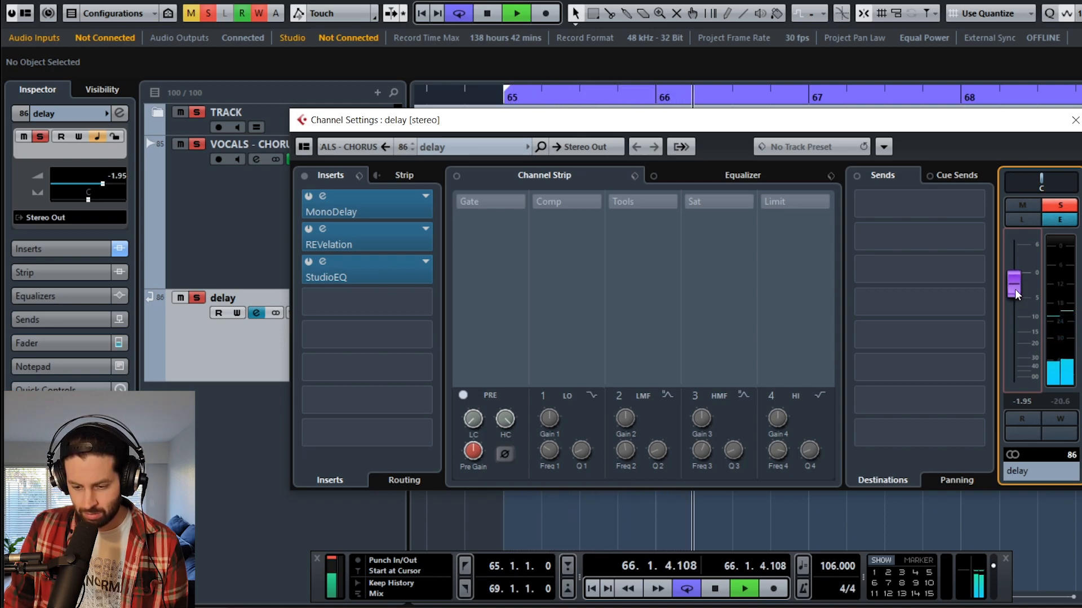
left_click_drag(1015, 292, 1015, 291)
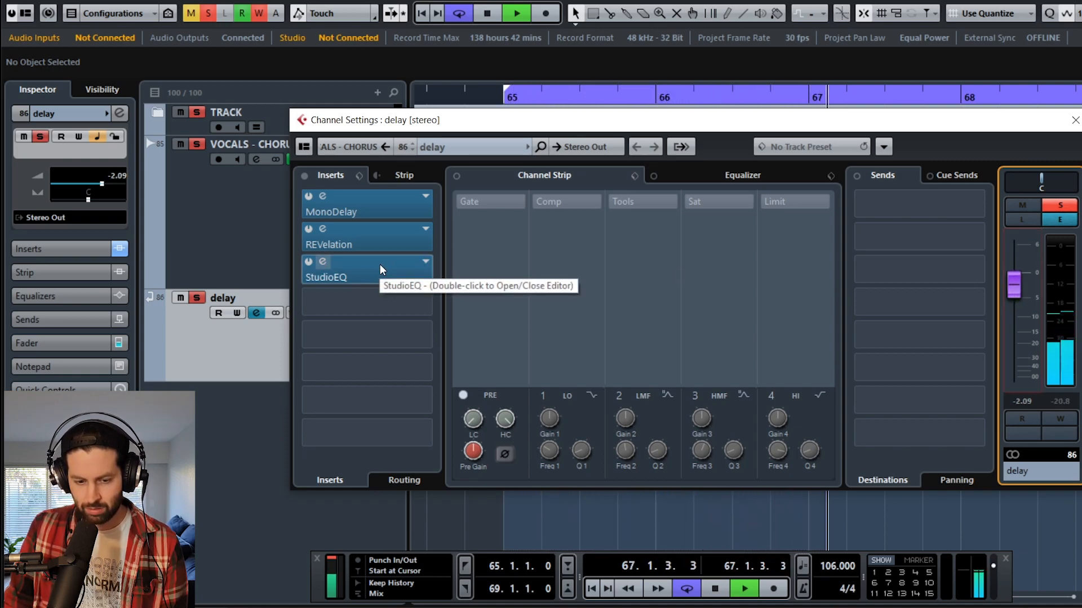
left_click(1075, 120)
key("space")
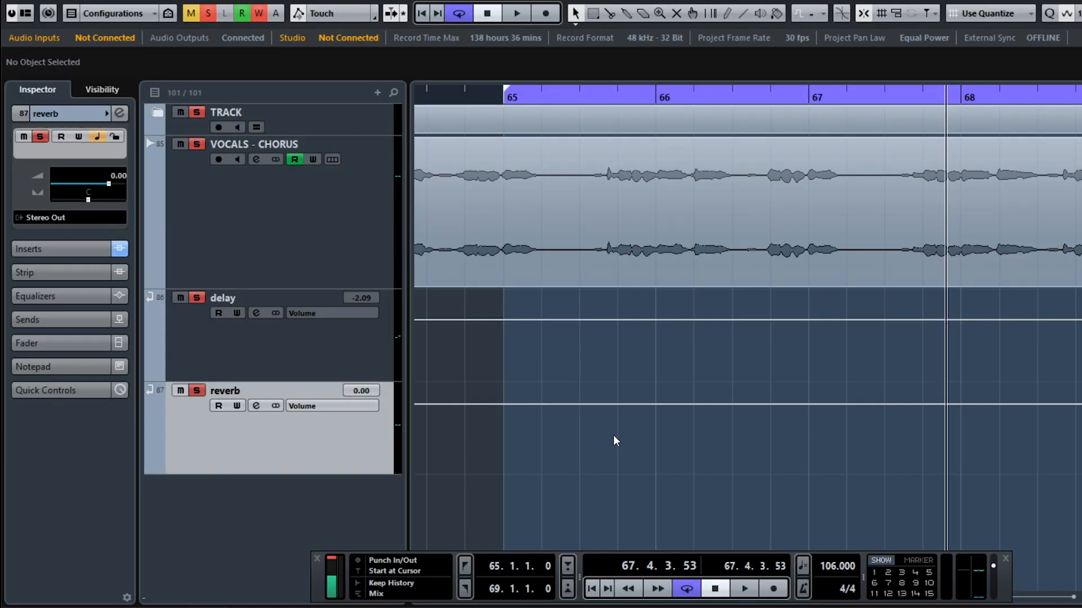
Step: Remove the reverb FX track from the project
right_click(327, 458)
left_click(493, 260)
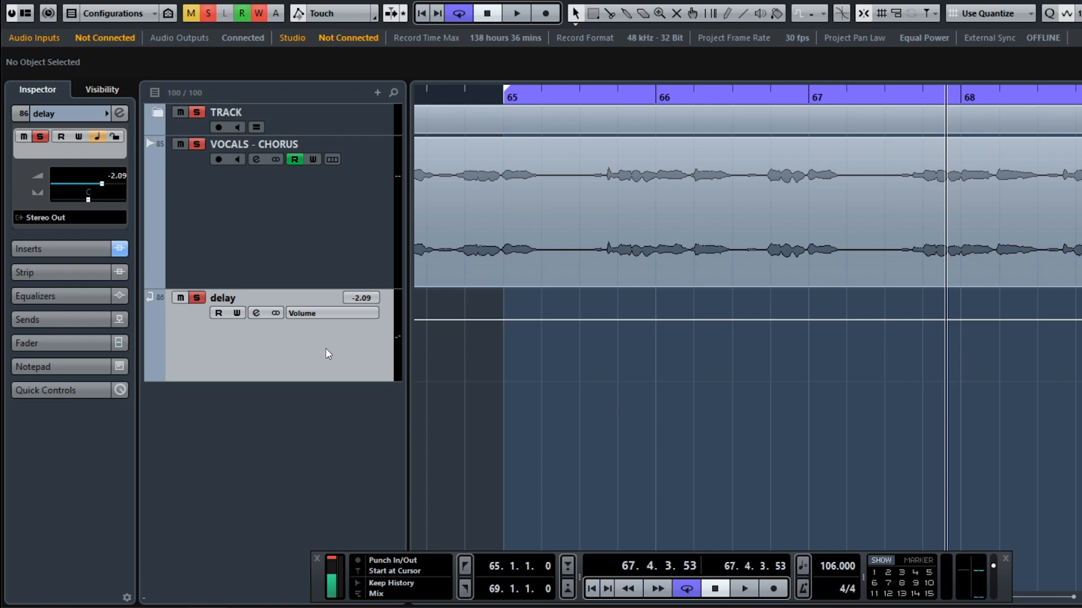
Step: Load the Compressor into the fourth insert slot of the delay channel, below StudioEQ
left_click(124, 114)
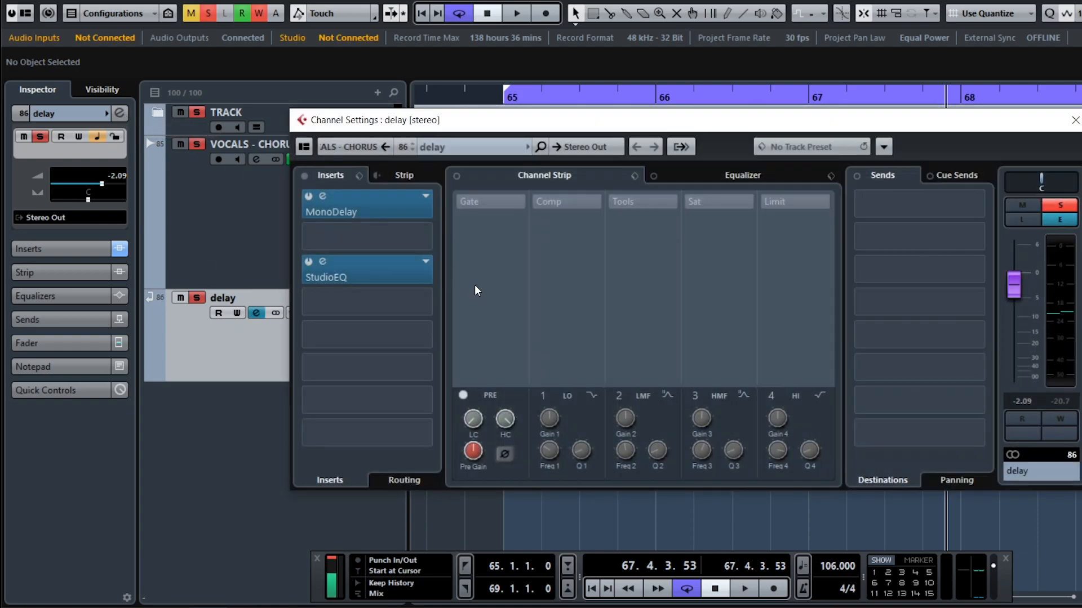
left_click(386, 306)
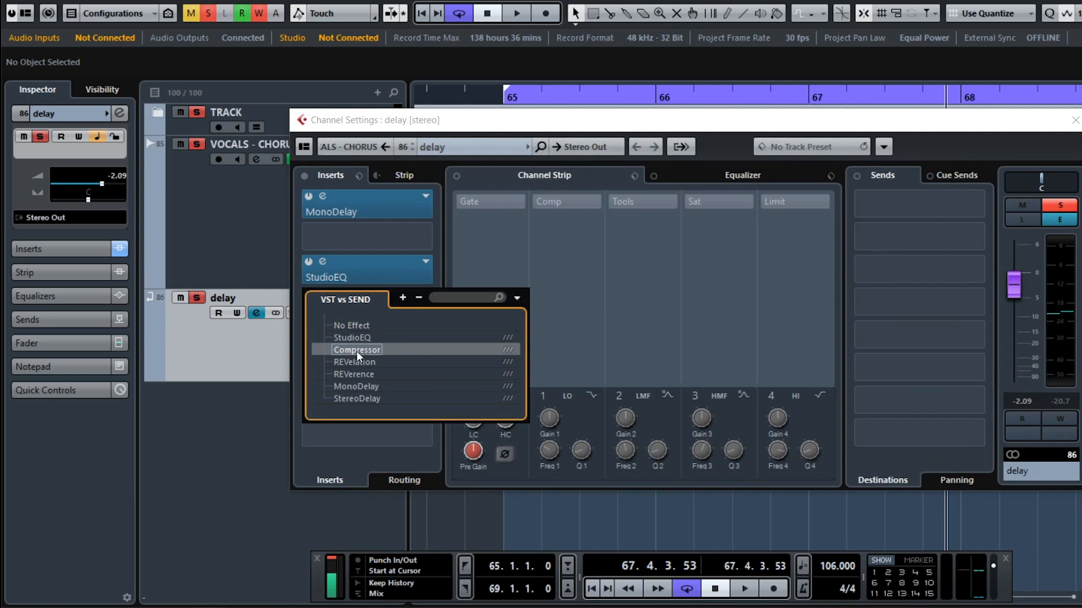
left_click(356, 349)
Step: Activate the Compressor's side-chain, turn off auto make-up, and set threshold -22.7, ratio about 7.53 and release 10
left_click(532, 226)
left_click(517, 308)
left_click_drag(534, 356, 535, 441)
left_click_drag(492, 297, 503, 188)
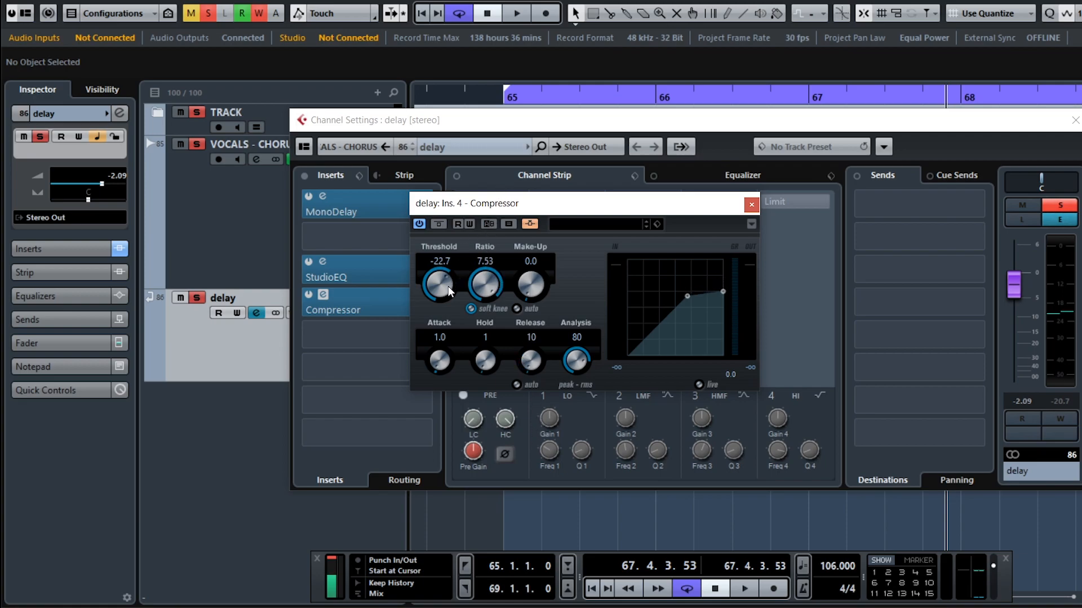
left_click(751, 205)
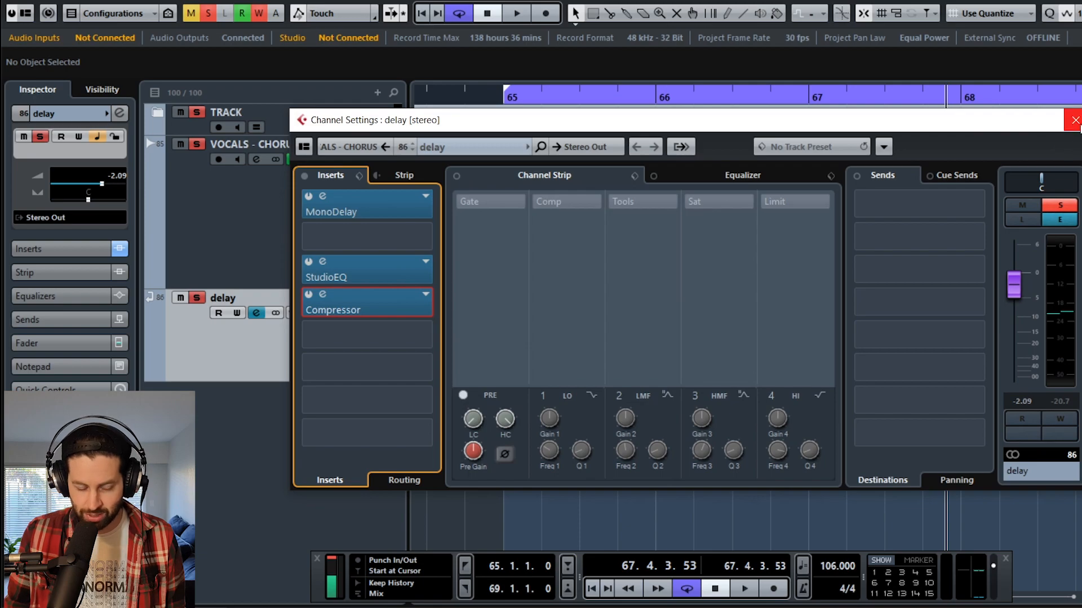
left_click(1073, 120)
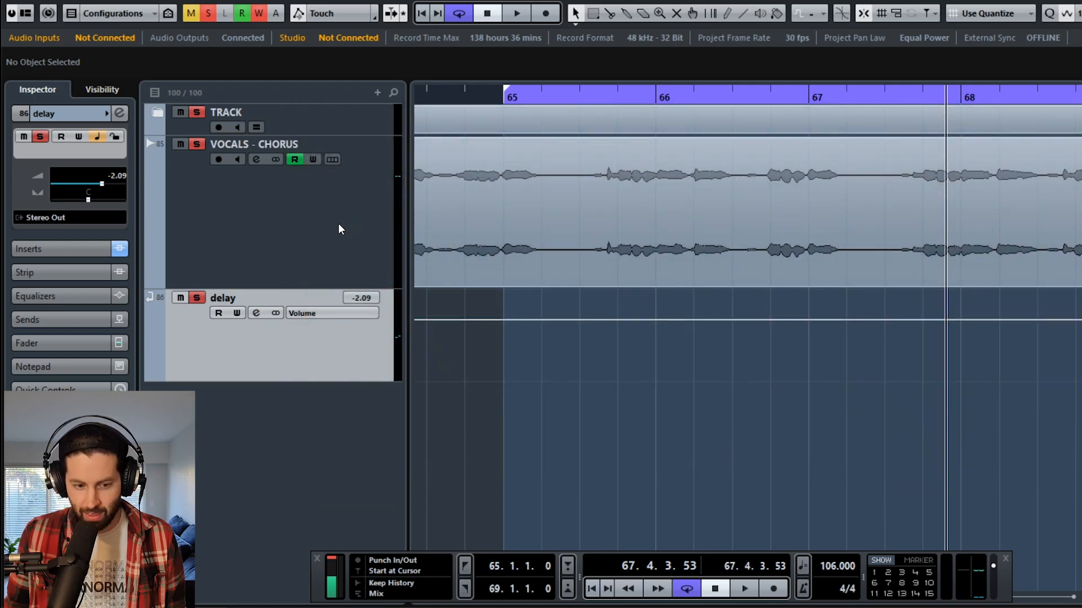
Step: Expand the TRACK and Percussion folders and open the channel settings of the Snare track
left_click(154, 114)
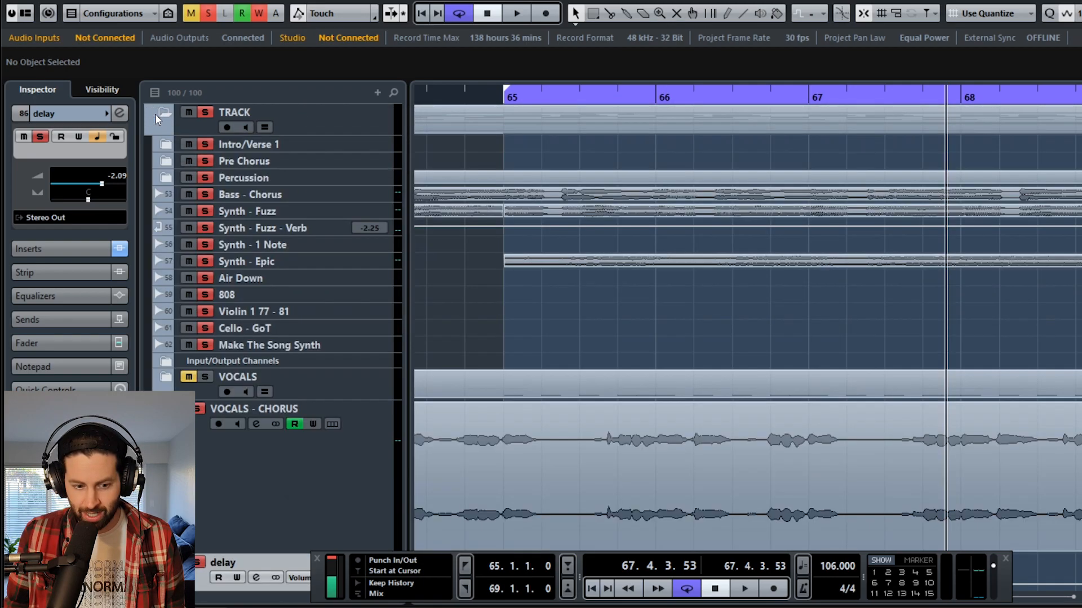
left_click(166, 178)
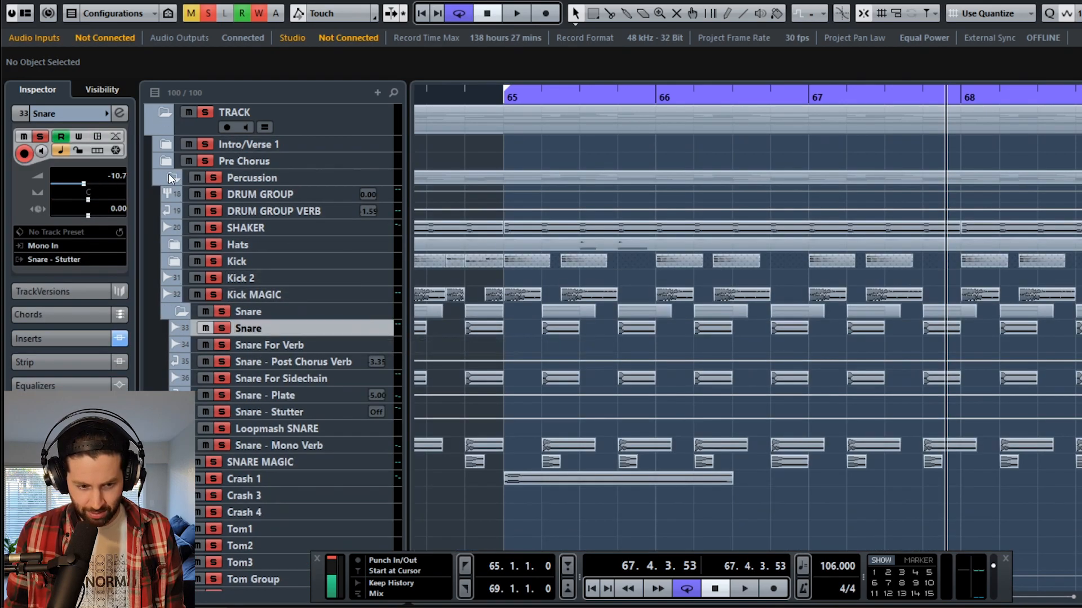
left_click(120, 114)
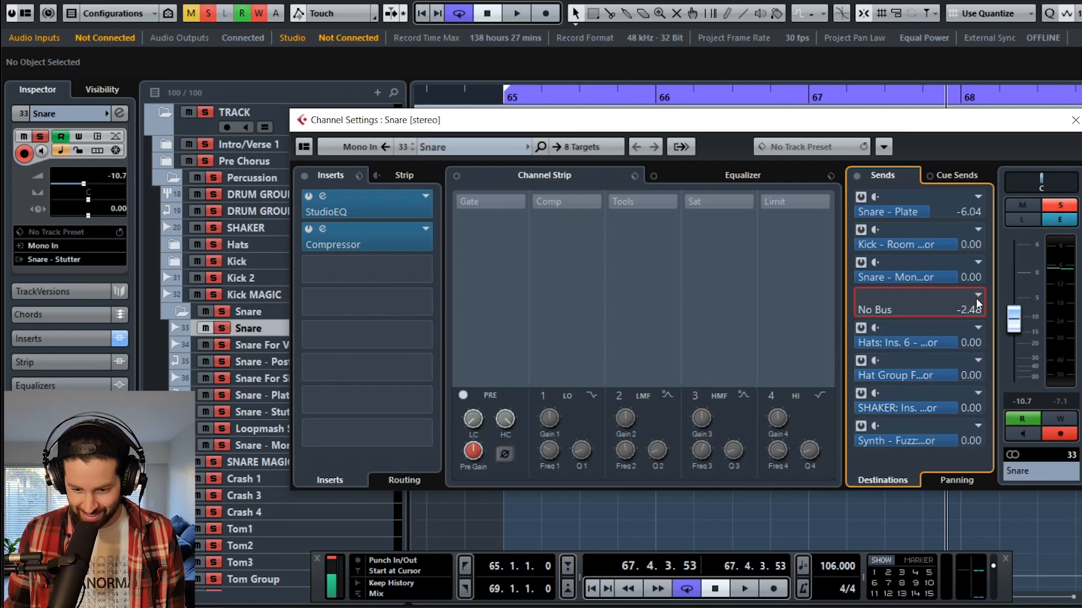
Step: Route the Snare channel's empty fourth send to the side-chain of delay: Ins. 4 - Compressor
left_click(975, 299)
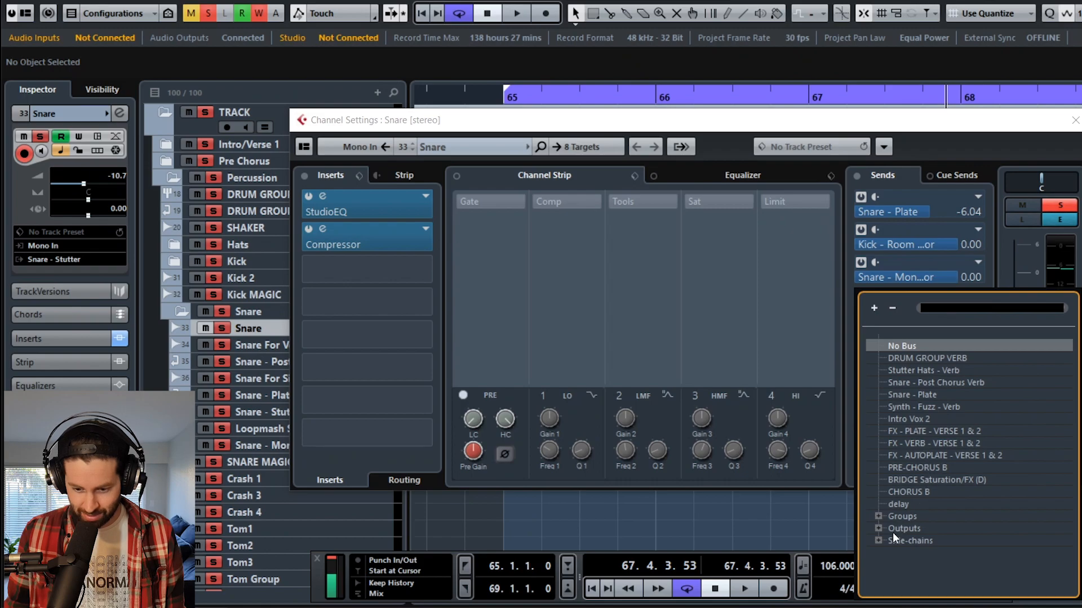
left_click(878, 541)
scroll(901, 529, "down", 5)
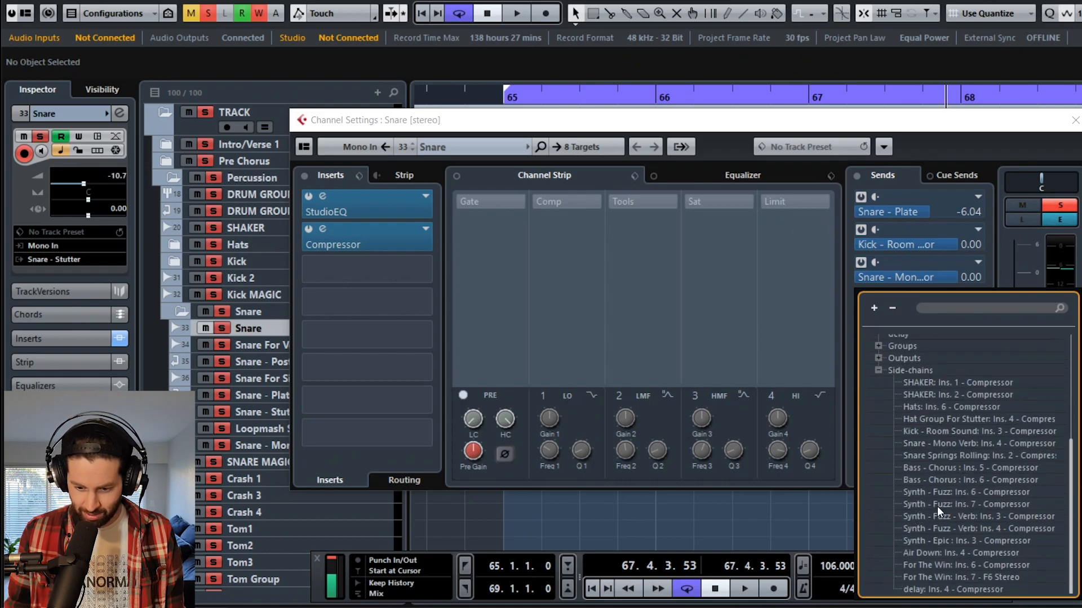
left_click(952, 590)
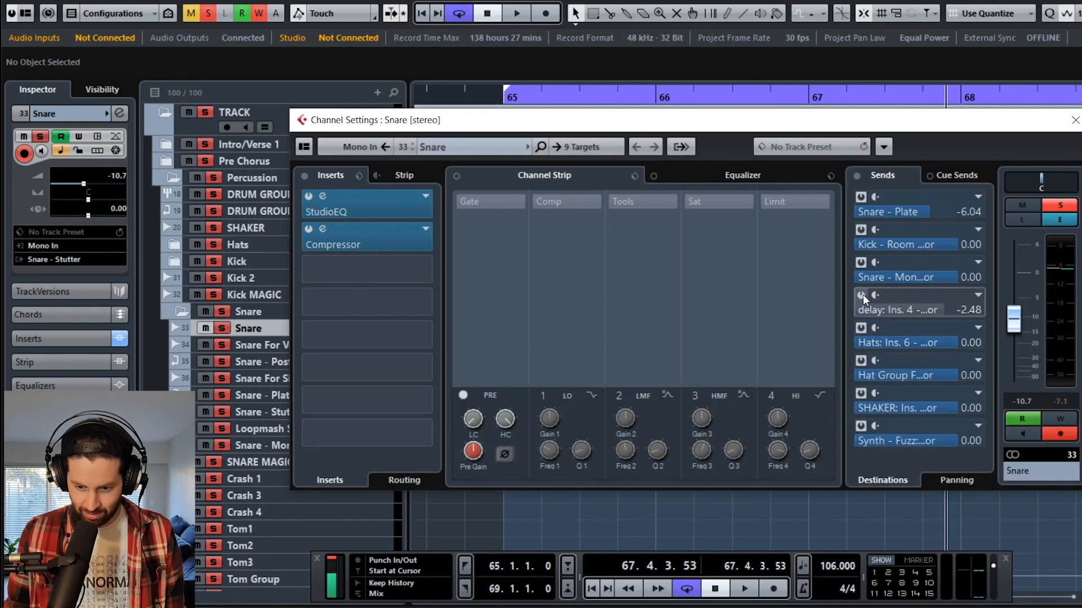
Step: Set the Snare's side-chain send level to 0 dB and close its channel settings
double_click(959, 310)
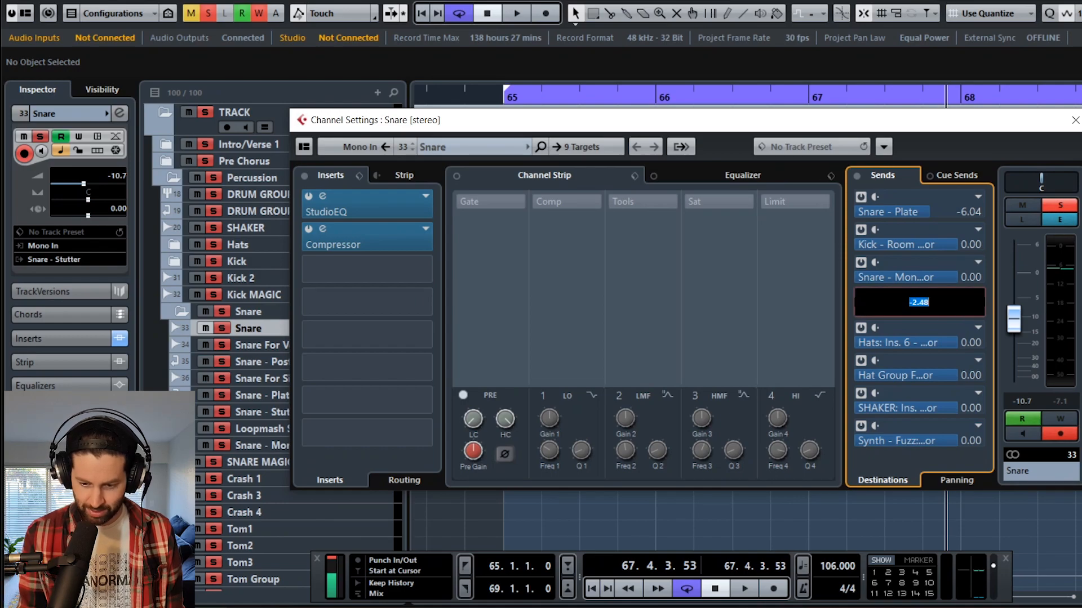
type("0")
key("Return")
key("Escape")
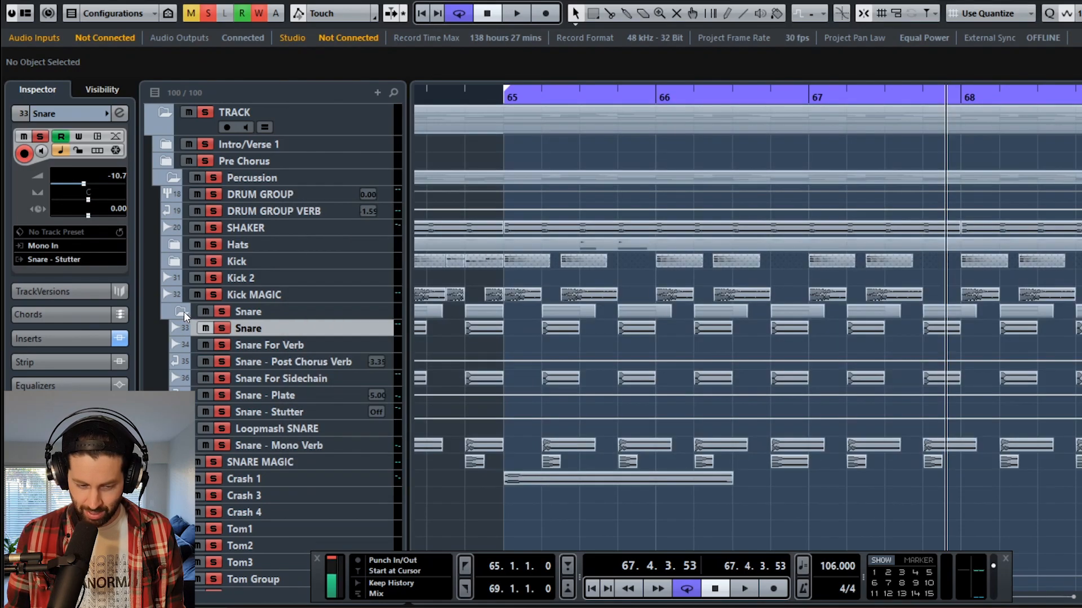
Step: Collapse the Snare and Percussion folders and open the channel settings of the delay track
left_click(178, 313)
left_click(173, 177)
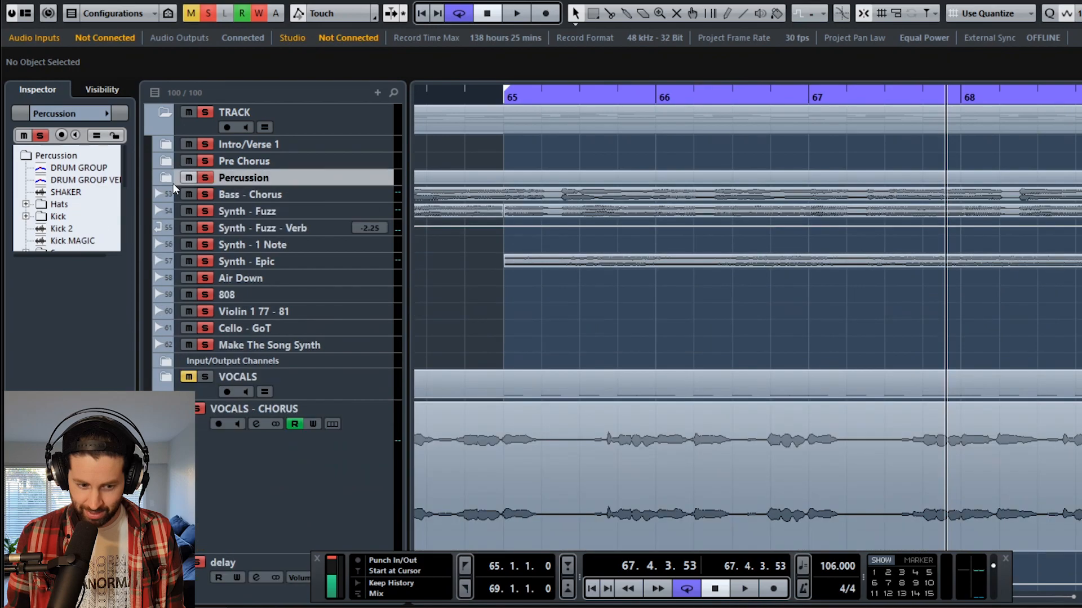
scroll(256, 451, "down", 3)
left_click(256, 490)
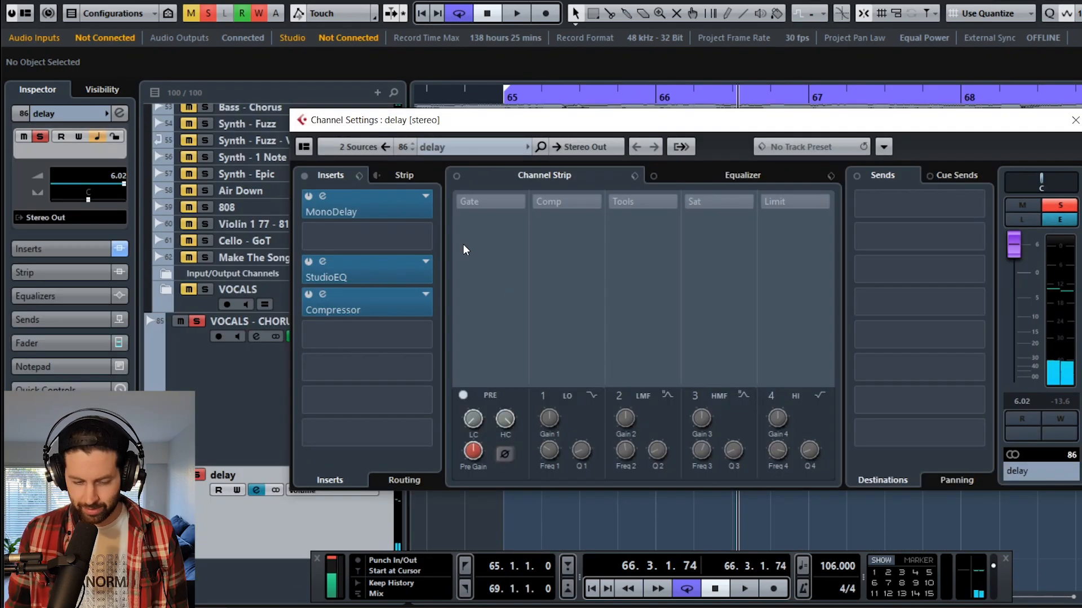
Step: Replace MonoDelay with REVerence in the delay channel's first insert slot and load the Plate At 2sec preset
left_click(428, 203)
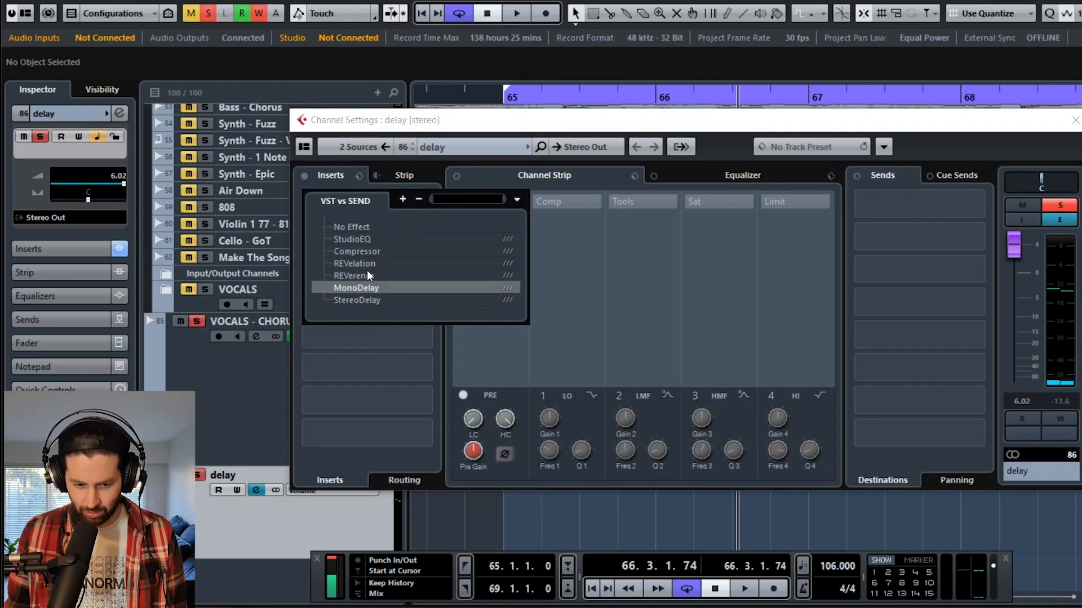
left_click(367, 286)
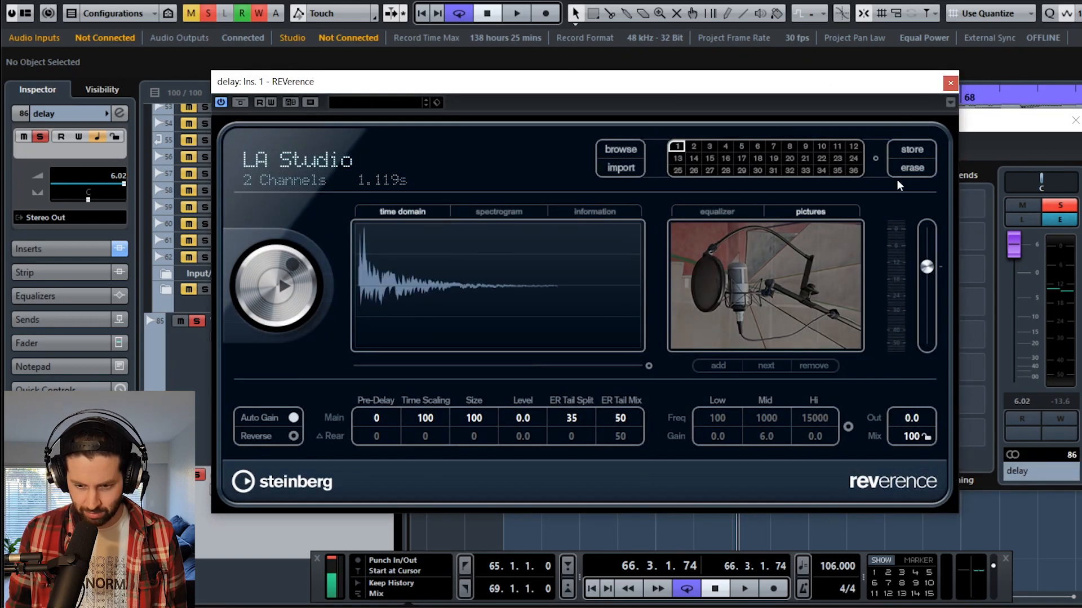
left_click(951, 84)
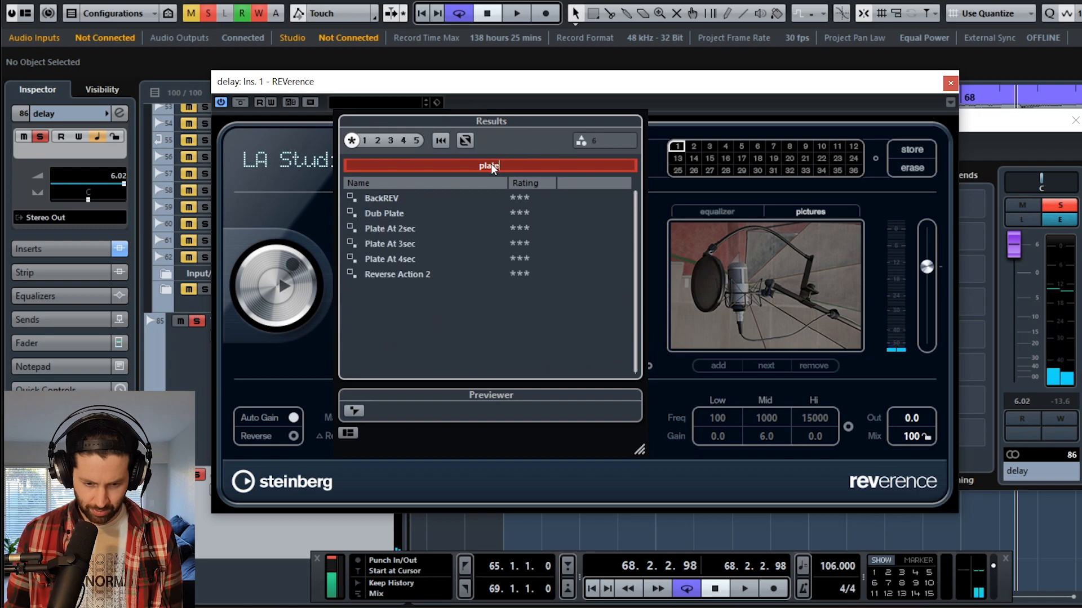
left_click(412, 229)
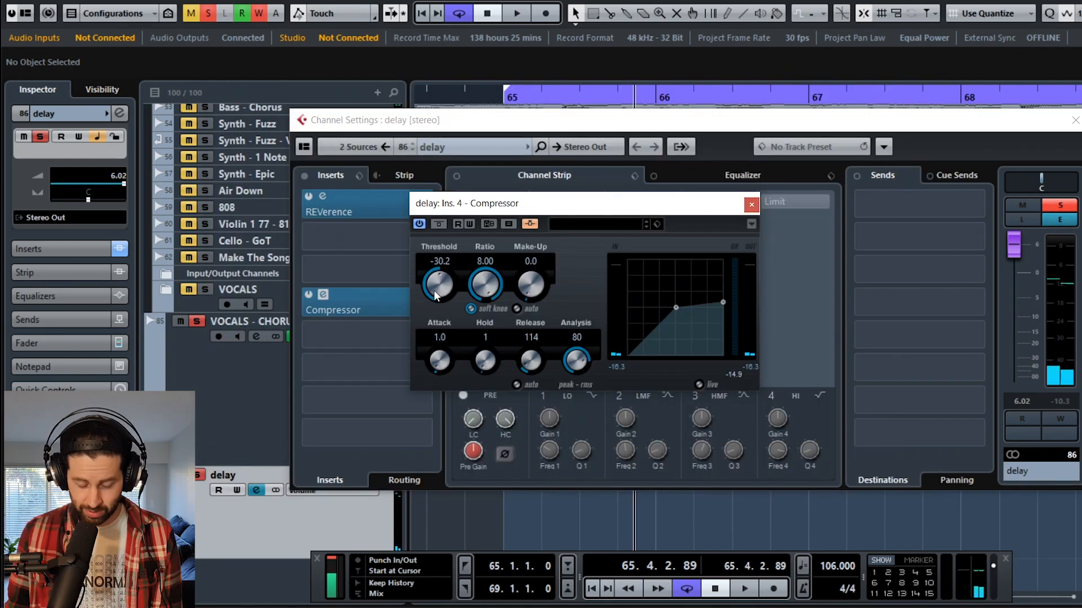
Step: Lower the Compressor's threshold to about -30 dB on the delay channel and audition the snare-triggered ducking of the reverb
left_click_drag(447, 284, 445, 303)
key("space")
left_click(751, 204)
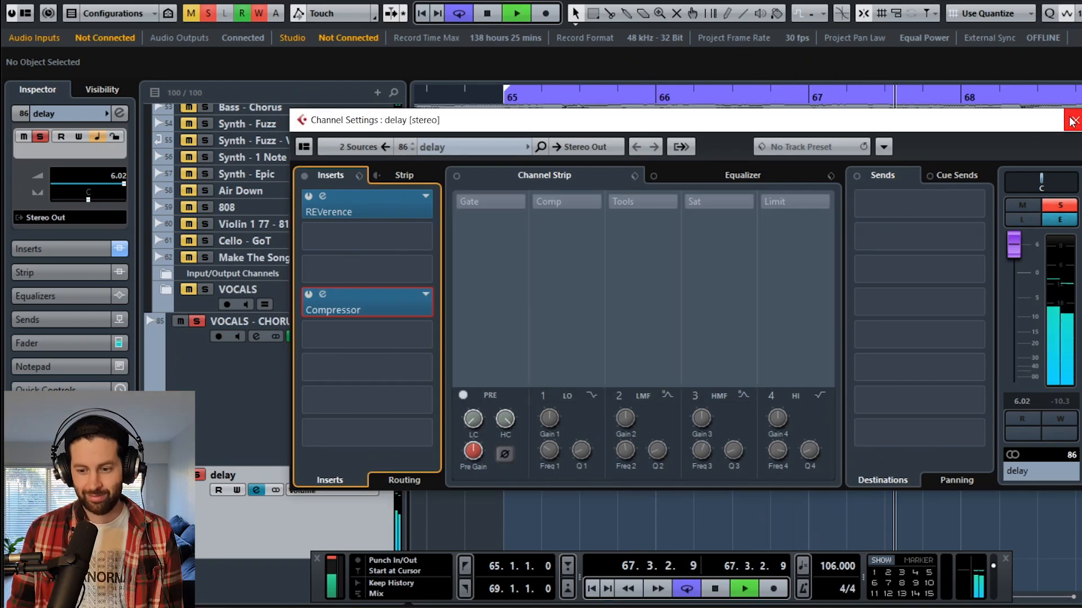
key("space")
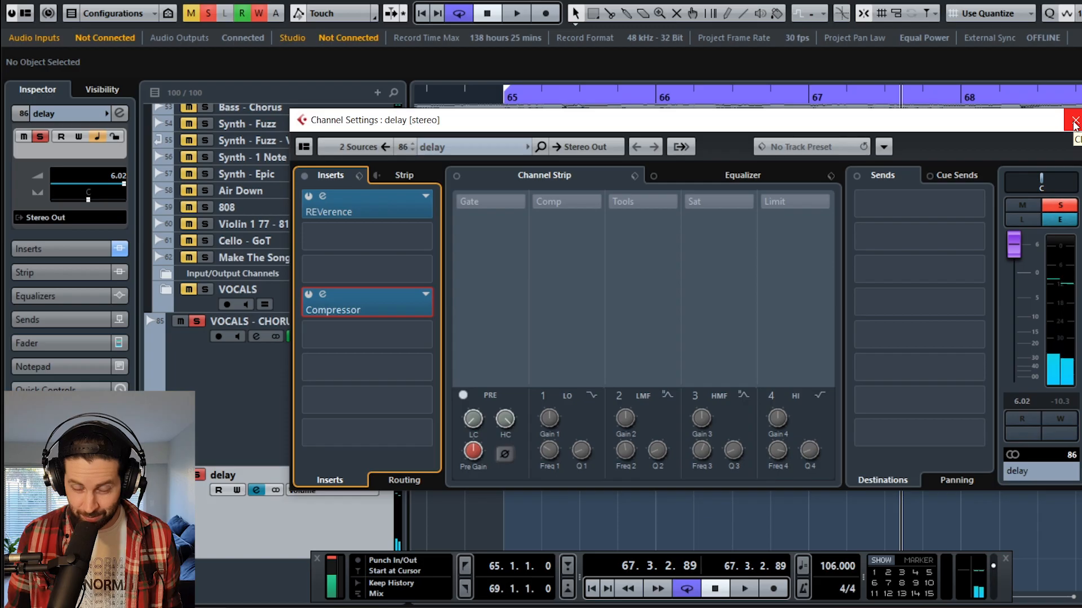